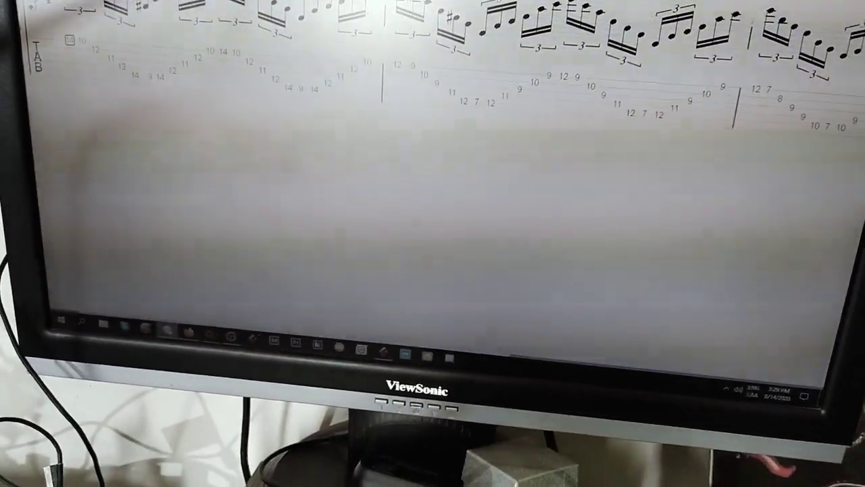
left_click(252, 365)
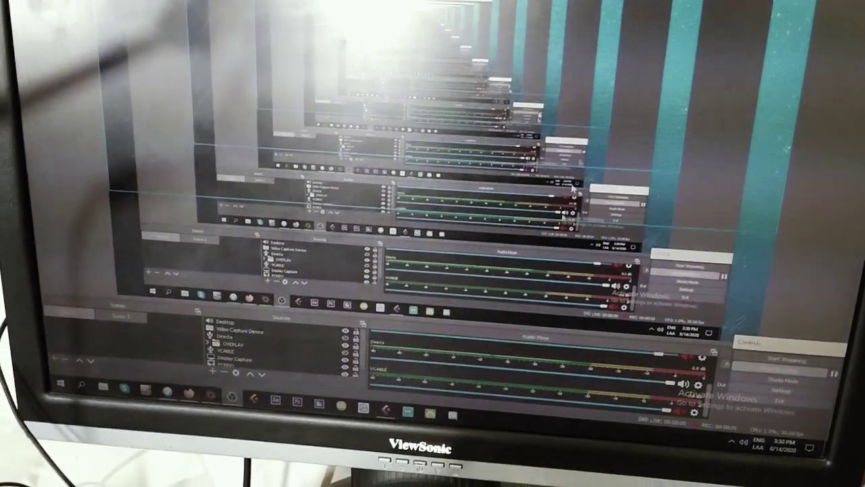
key("alt+Tab")
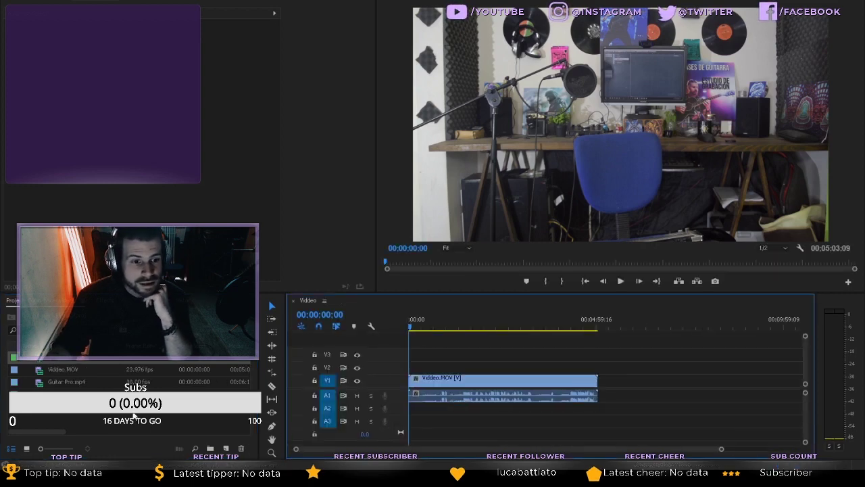
- Add Guitar Pro.mp4 on V2 and Pista Guitarras.wav on A3, and synchronize both with Viddeo.MOV
left_click_drag(68, 384, 400, 370)
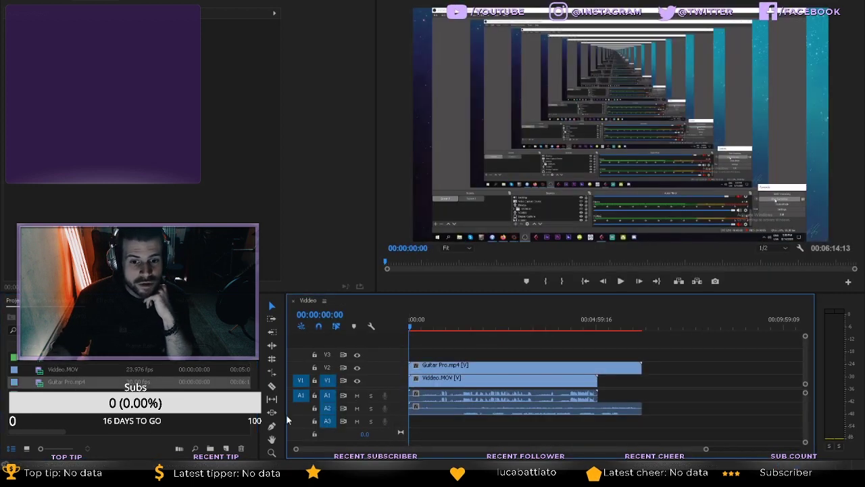
left_click_drag(69, 394, 412, 420)
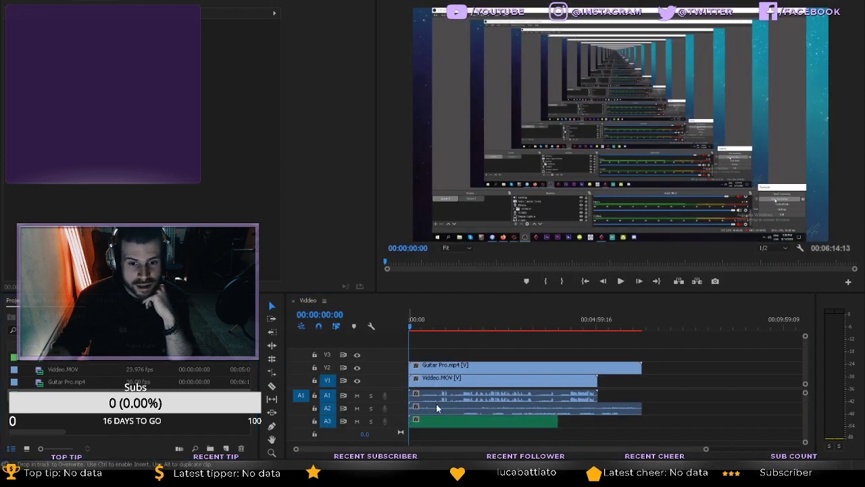
left_click_drag(459, 342, 464, 426)
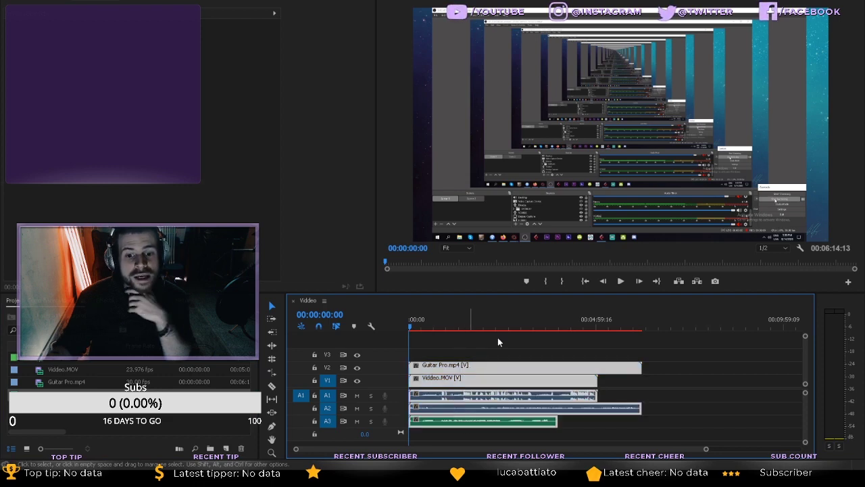
left_click(514, 184)
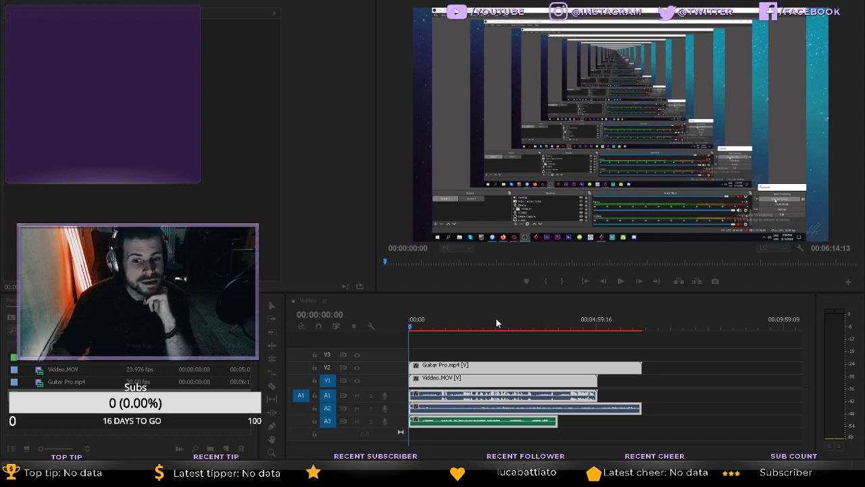
left_click(464, 343)
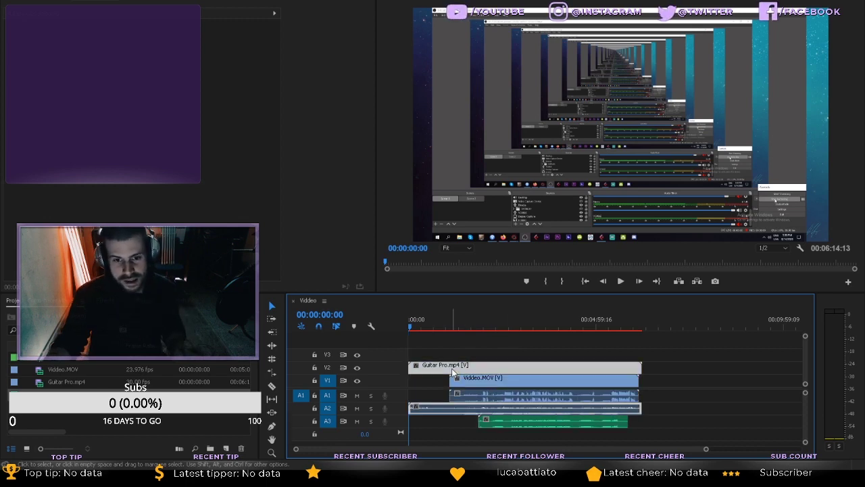
- Trim the start of Guitar Pro.mp4 to match Viddeo.MOV and move all the clips together to the sequence start
left_click(452, 369)
left_click_drag(416, 368, 456, 368)
left_click_drag(482, 419, 468, 424)
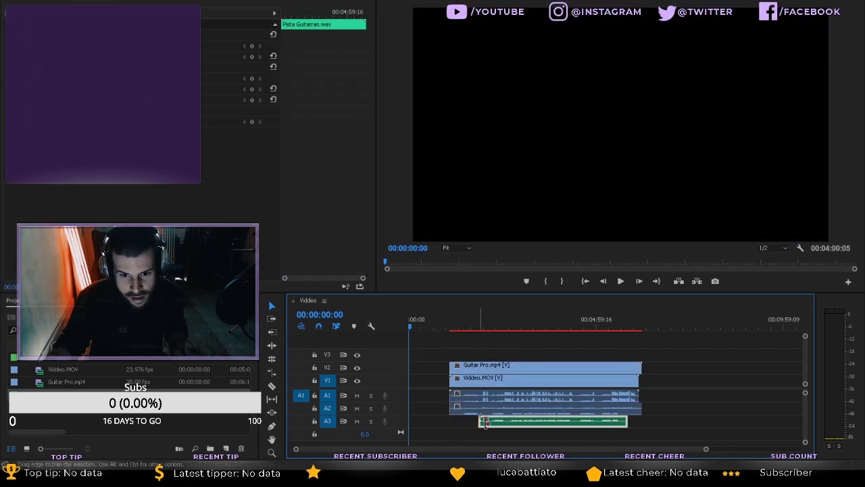
left_click_drag(501, 349, 513, 423)
left_click_drag(511, 422, 464, 424)
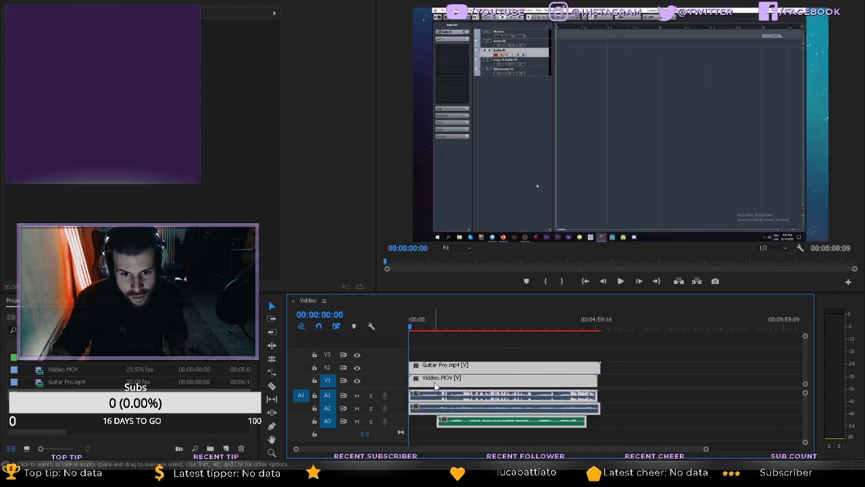
left_click(433, 344)
- Show the tablature section at 00:01:17:09 and apply the Crop effect to the Guitar Pro.mp4 clip
left_click(443, 369)
left_click(418, 327)
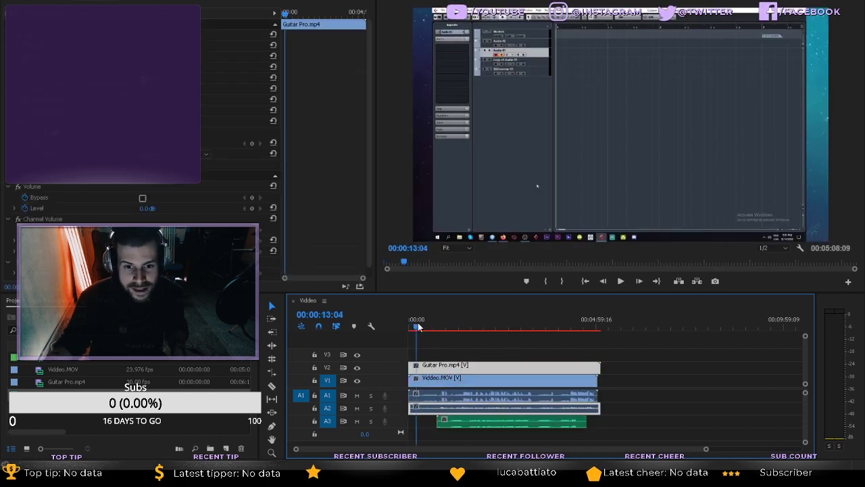
left_click(427, 326)
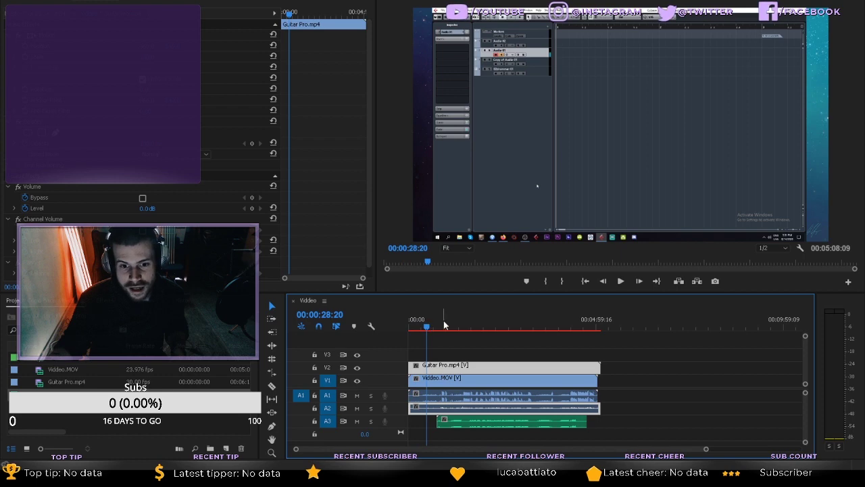
left_click(437, 326)
left_click(456, 327)
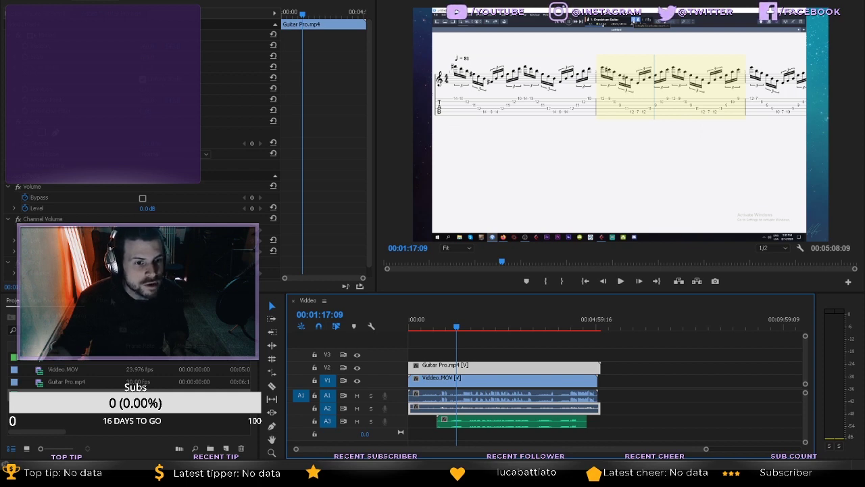
left_click(193, 300)
left_click(41, 314)
type("crop")
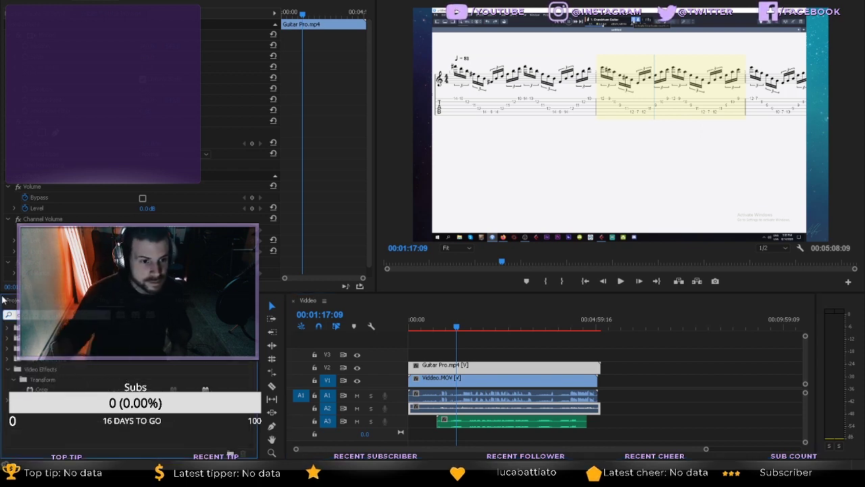
left_click_drag(42, 389, 488, 371)
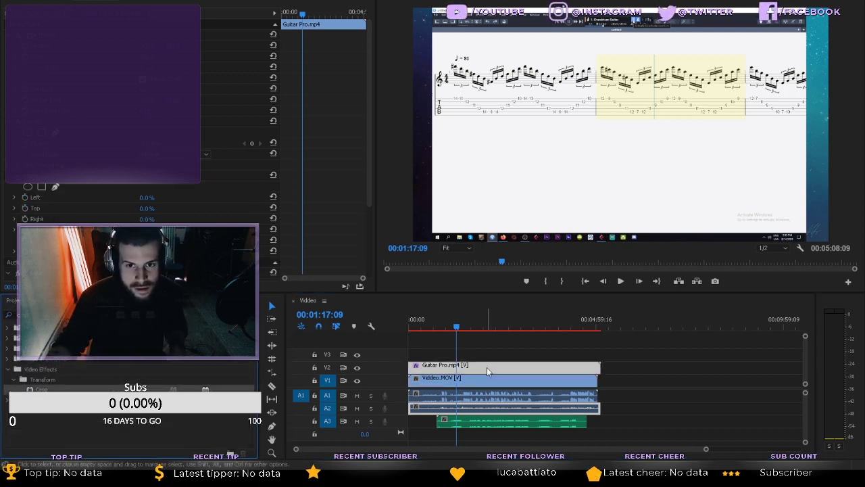
- Crop Guitar Pro.mp4 to just the staff and tablature strip, with Left 4.8%, Top 23.0%, Right 5.7% and the area below removed
left_click_drag(147, 199, 155, 197)
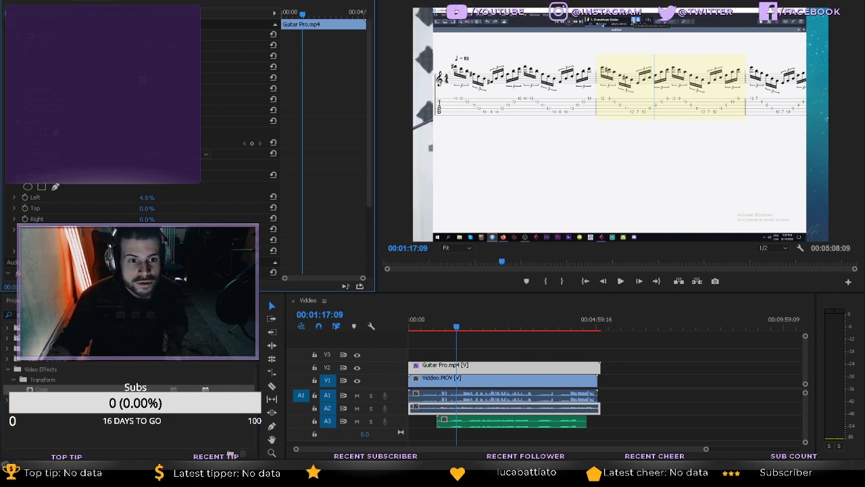
left_click_drag(147, 208, 234, 230)
left_click_drag(165, 230, 169, 229)
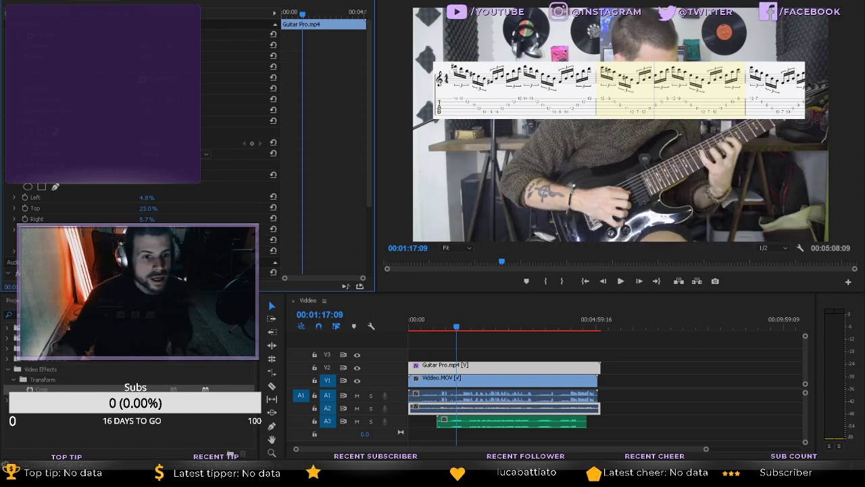
- Move the tablature strip to the lower edge of the frame and enlarge it to the full frame width
left_click_drag(171, 45, 429, 45)
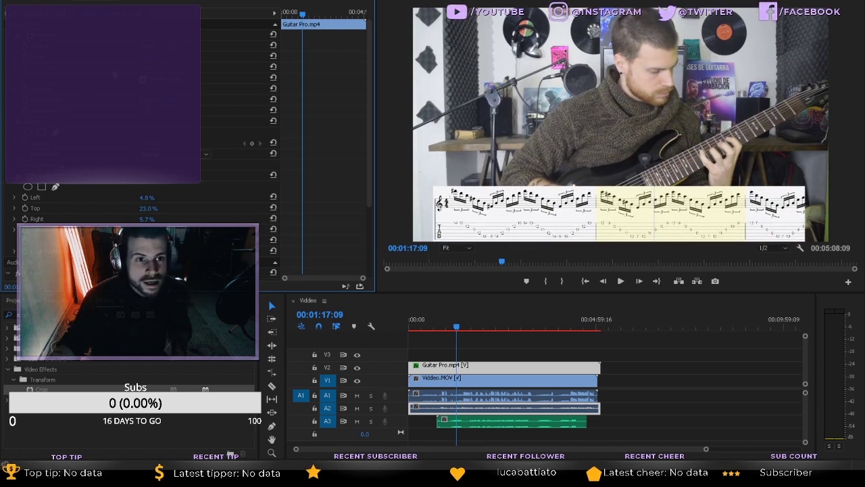
left_click(14, 56)
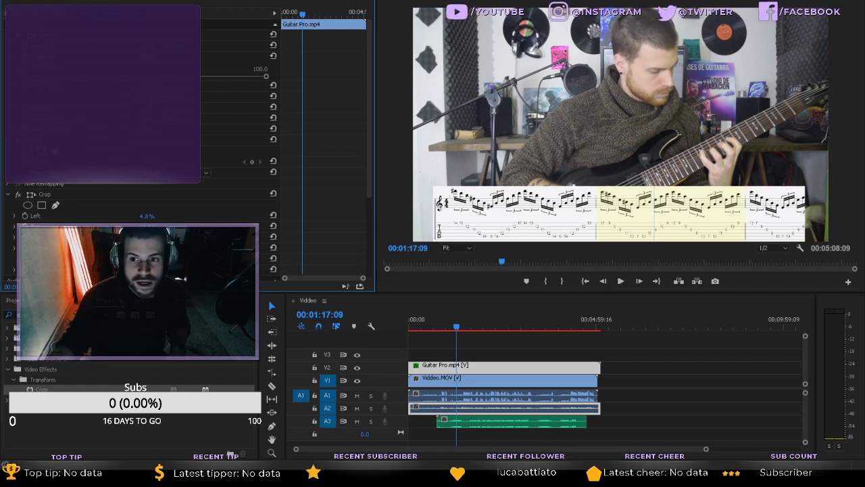
left_click_drag(147, 85, 156, 85)
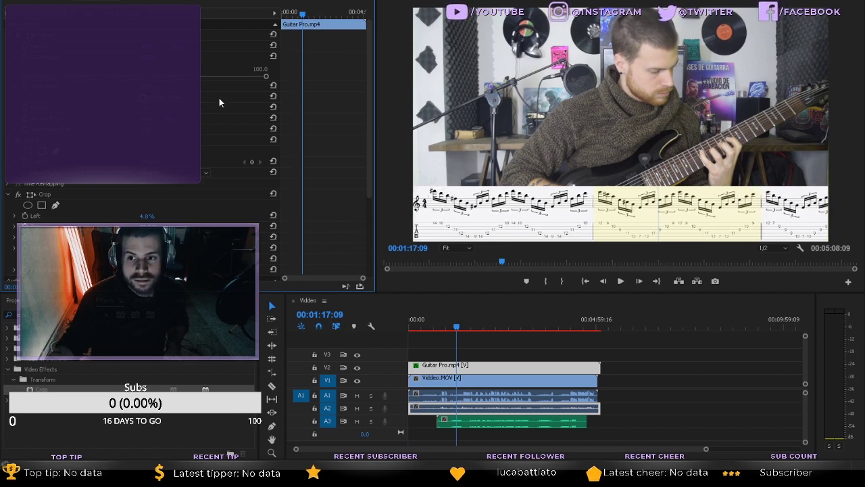
- Split all the clips at 00:00:52:17 and delete everything before the cut
mouse_move(449, 322)
left_mouse_down()
mouse_move(415, 322)
mouse_move(443, 330)
left_mouse_up()
key("c")
left_click(442, 365)
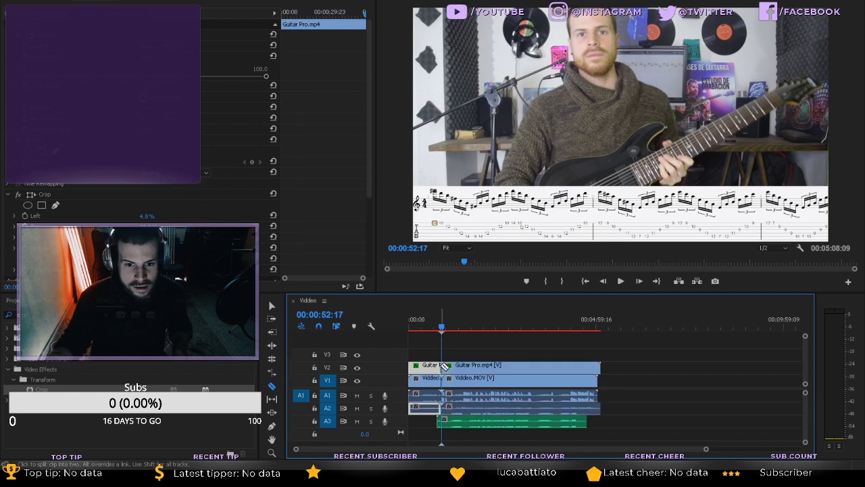
left_click(443, 421)
key("v")
left_click_drag(419, 429, 441, 368)
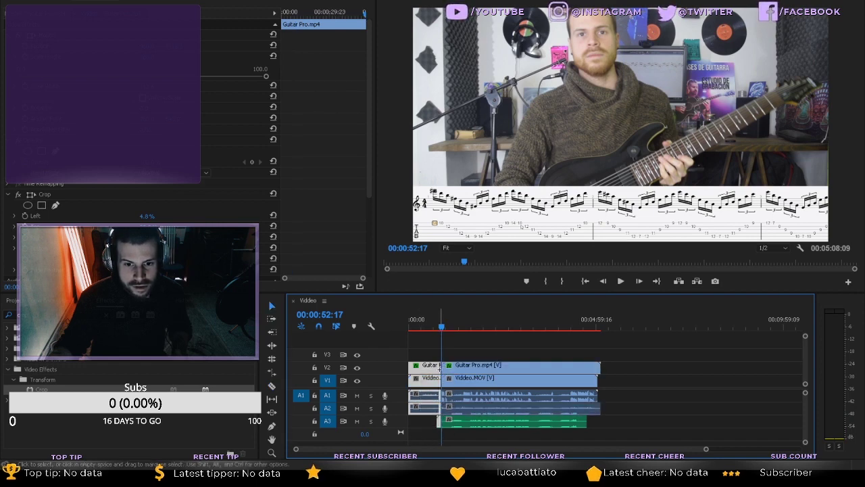
key("Delete")
- Close the empty gap at the start of the timeline and preview the new opening
left_click(428, 381)
left_click(411, 323)
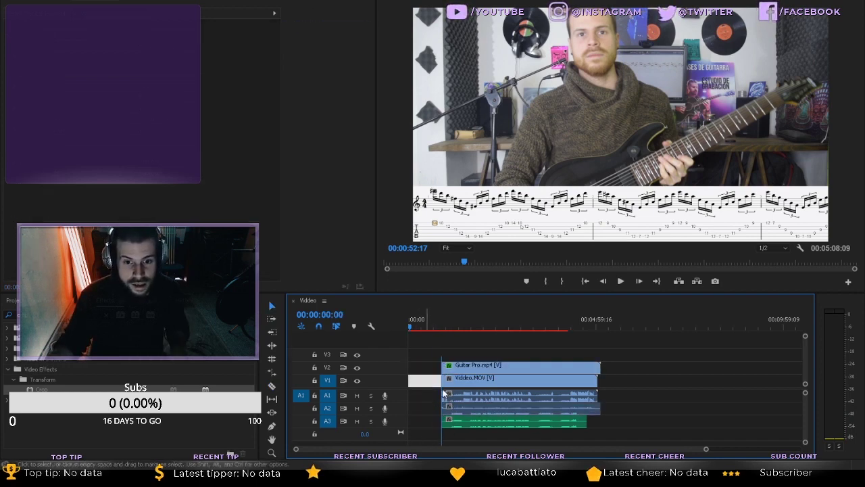
key("Delete")
key("space")
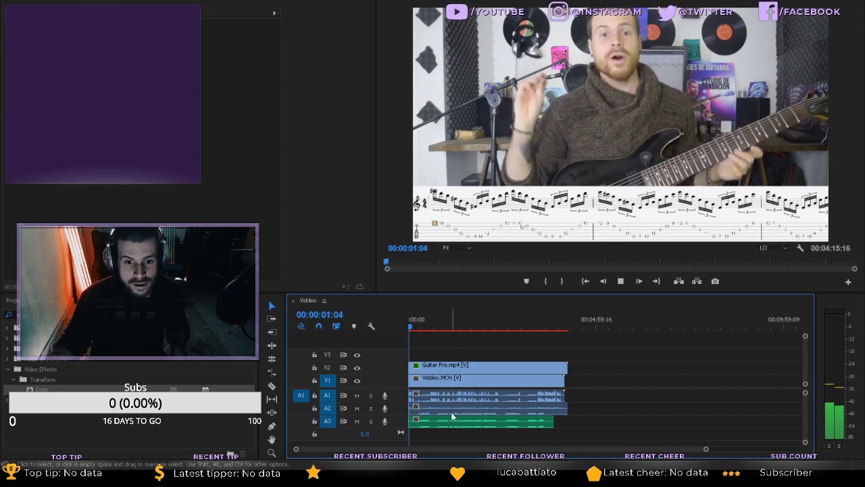
key("space")
- Trim the start of Guitar Pro.mp4 to about 19 seconds into the sequence and delete its audio from A2
left_click(427, 371)
left_click_drag(411, 367, 428, 368)
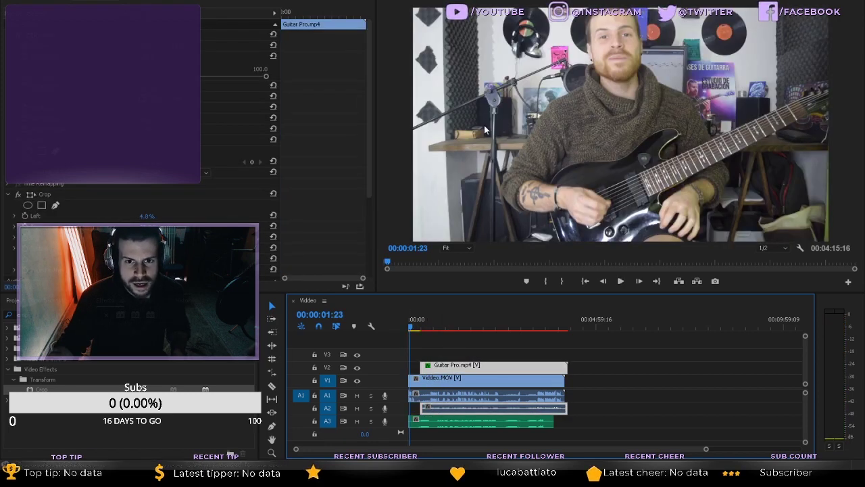
left_click(471, 409)
key("Delete")
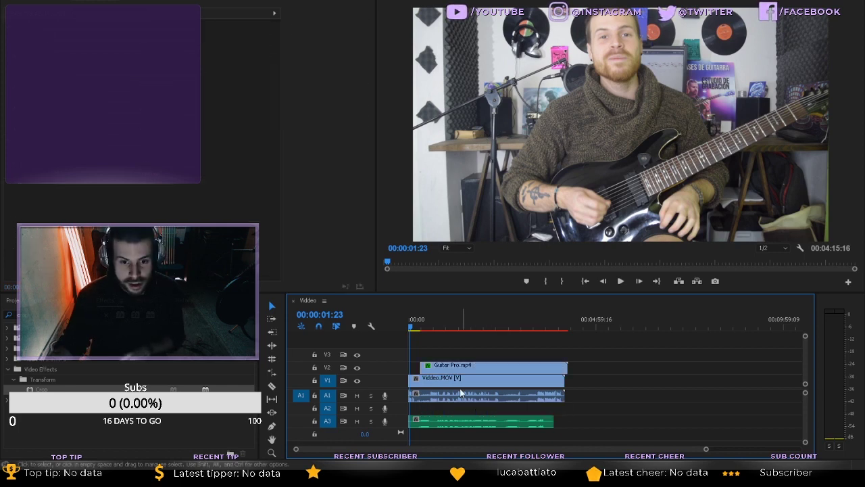
- Cut about the first second off Viddeo.MOV and the guitar audio, and close the gap
key("Home")
left_click_drag(705, 448, 552, 448)
key("space")
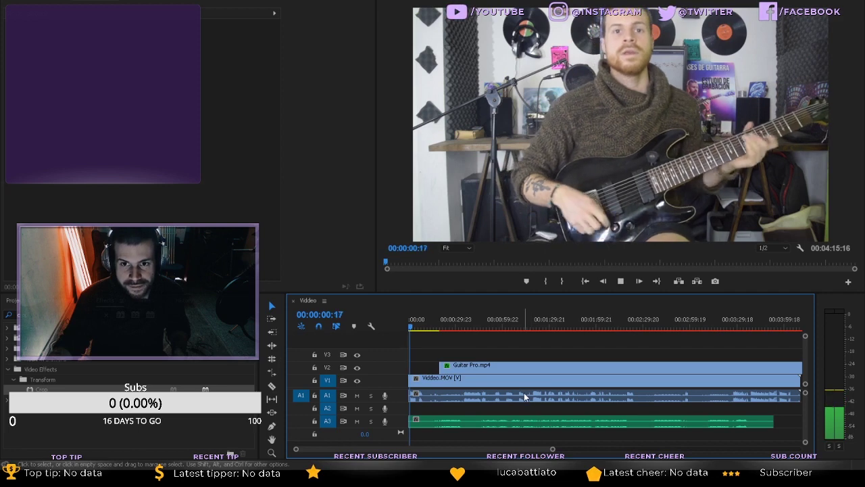
key("space")
left_click_drag(553, 450, 444, 449)
key("c")
key("v")
left_click(411, 422)
key("shift+Delete")
- Find the unwanted passage by playback and split the video and audio clips at 00:00:03:01 and about 00:00:05
key("space")
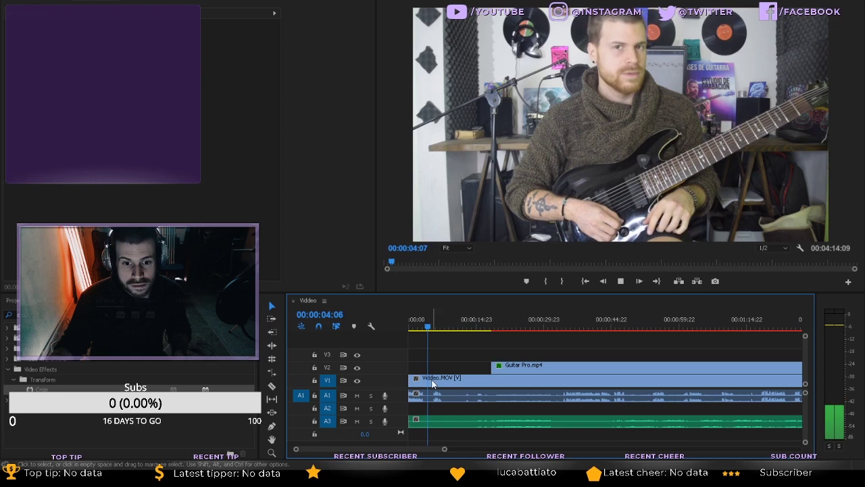
key("space")
left_click(420, 328)
key("space")
key("space")
key("c")
left_click(424, 398)
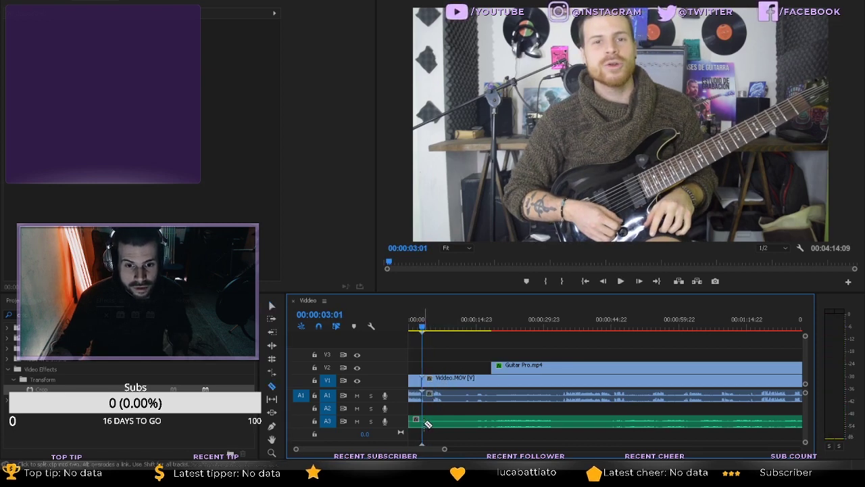
left_click(432, 419)
key("v")
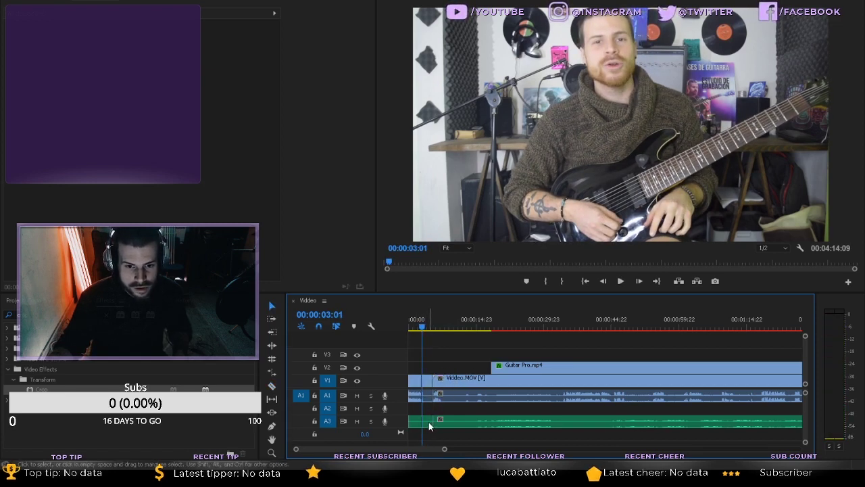
- Delete the video and audio section between the two cuts and close the gap it leaves
left_click(428, 423)
key("Delete")
left_click(427, 398)
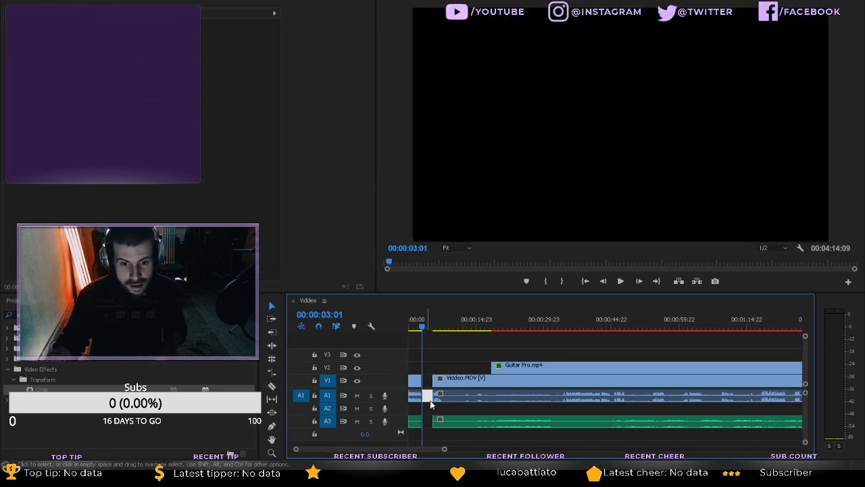
key("Delete")
- Split the clips at 00:00:04:22 and remove the guitar audio on A3 before that cut
key("space")
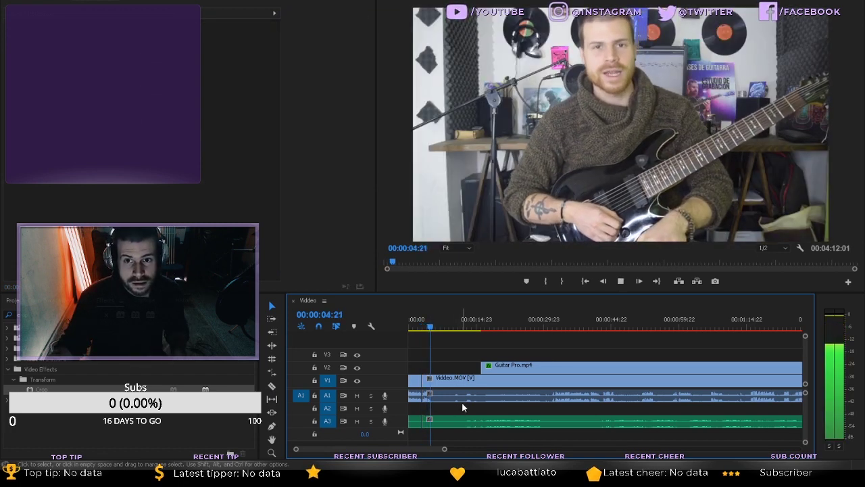
key("space")
key("c")
left_click(431, 395)
left_click(433, 421)
key("v")
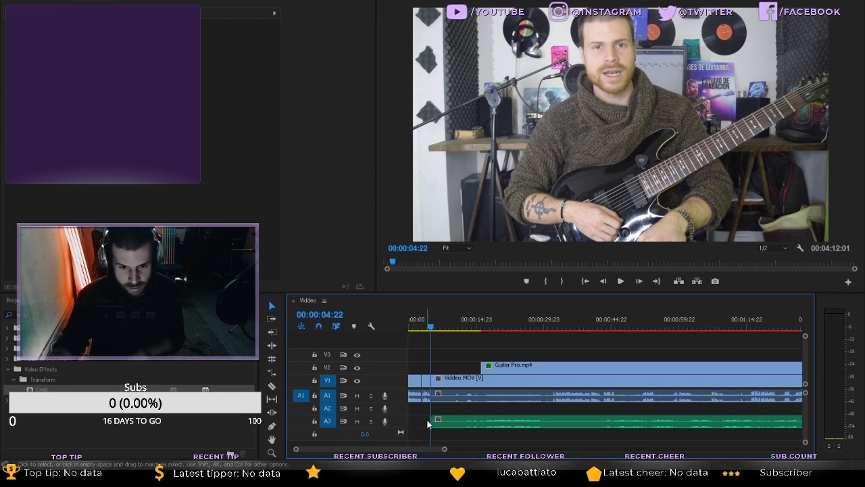
- Find by playback where the guitar exercise starts and split the tablature, video and guitar audio clips at 00:00:17:03
key("space")
left_click(448, 326)
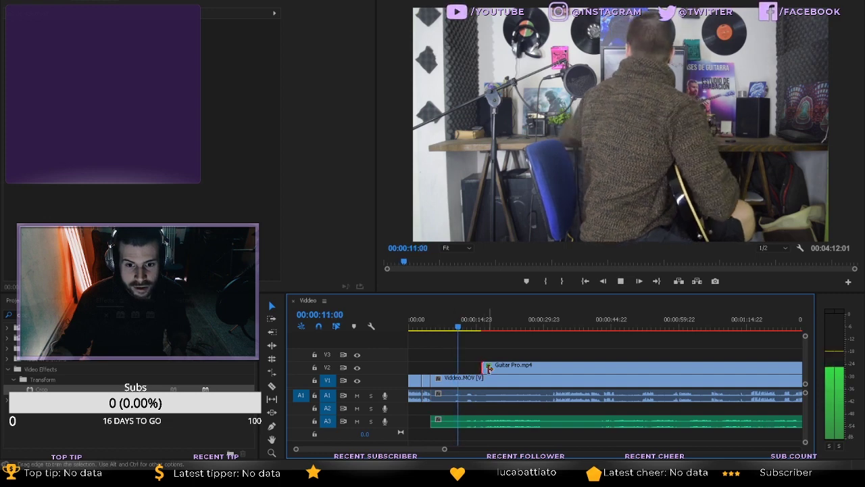
left_click(496, 369)
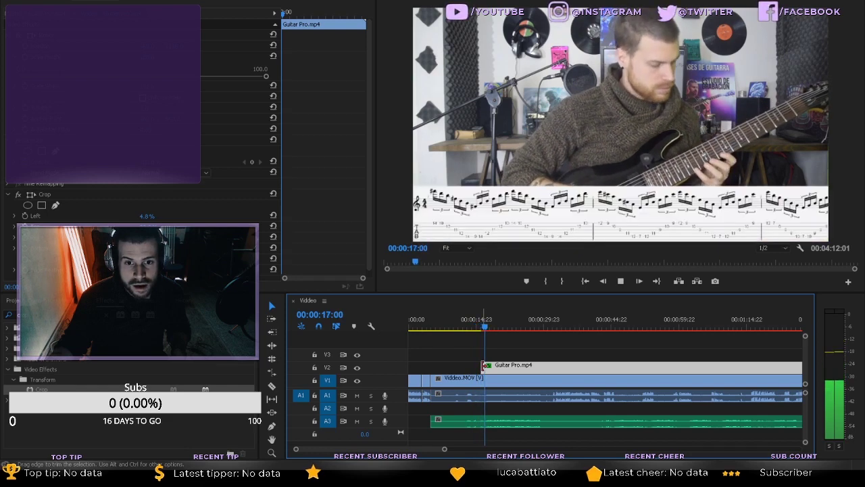
key("space")
left_click(471, 323)
key("space")
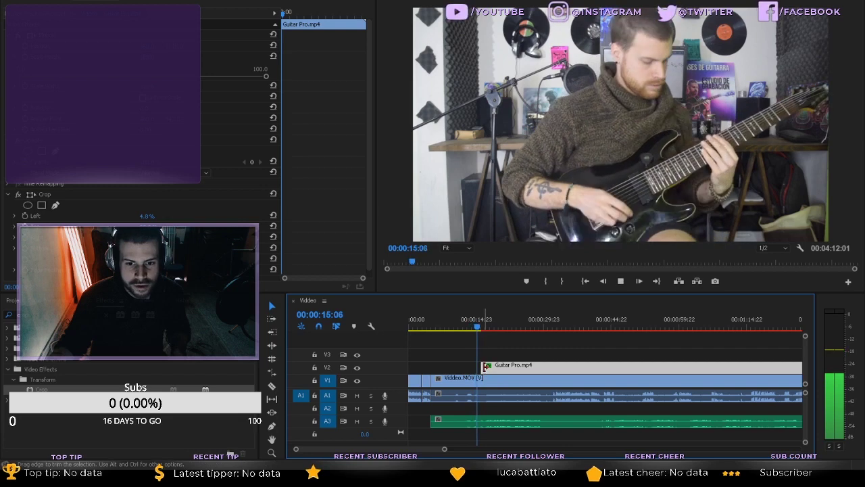
key("space")
key("c")
left_click(488, 369)
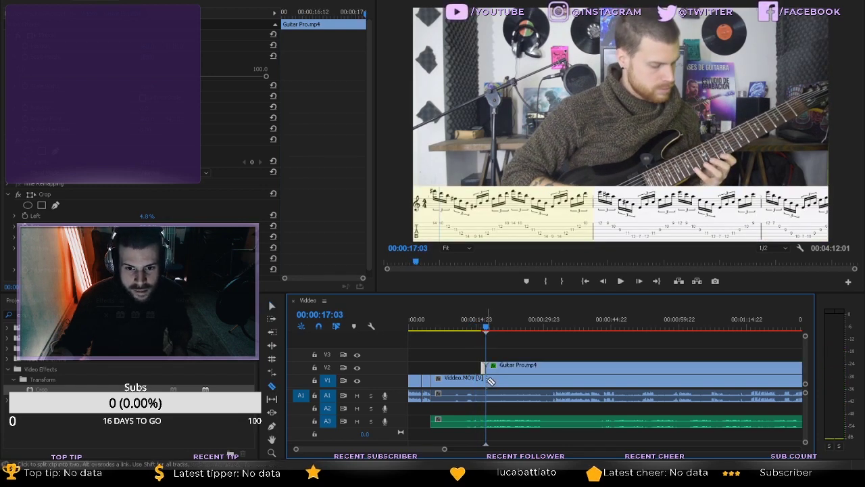
left_click(488, 421)
- Delete the section on all tracks between 00:00:04:22 and 00:00:17:03, close the gap and play across the join
key("v")
left_click_drag(468, 363, 462, 434)
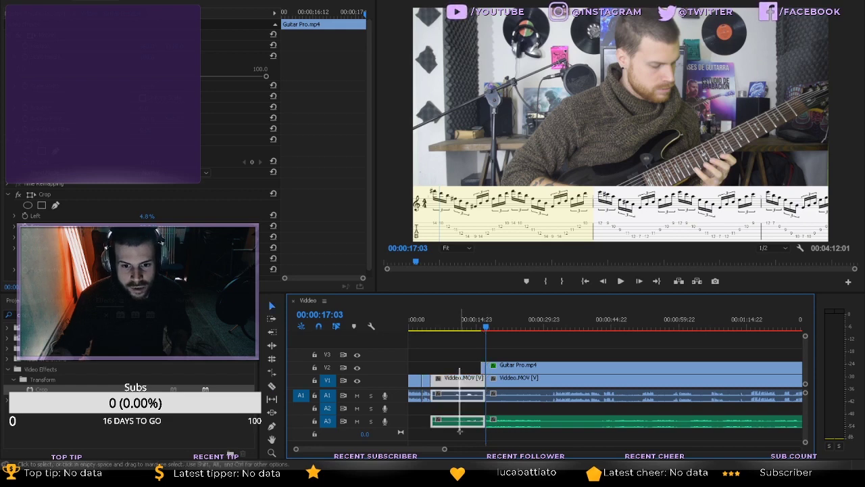
key("Delete")
left_click(427, 327)
key("space")
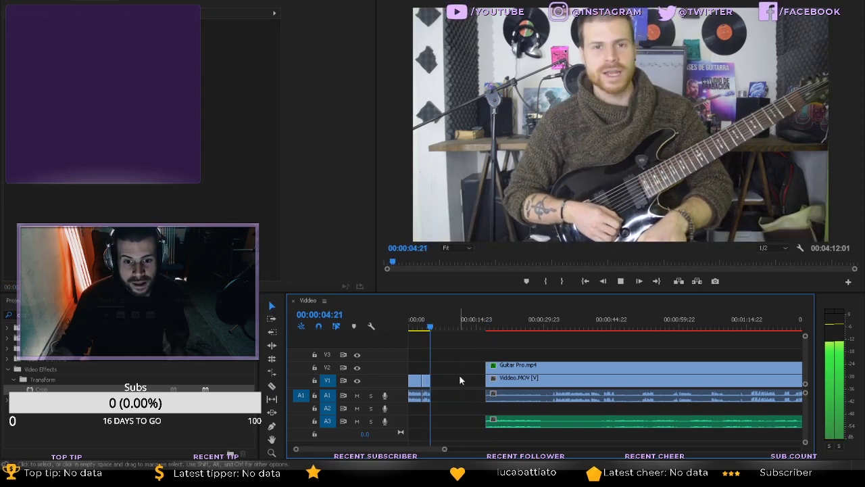
left_click(461, 381)
key("Delete")
left_click(427, 328)
key("space")
- Search the effects for "inv" and apply the Invert effect to the Guitar Pro.mp4 tablature clip
left_click(492, 366)
key("space")
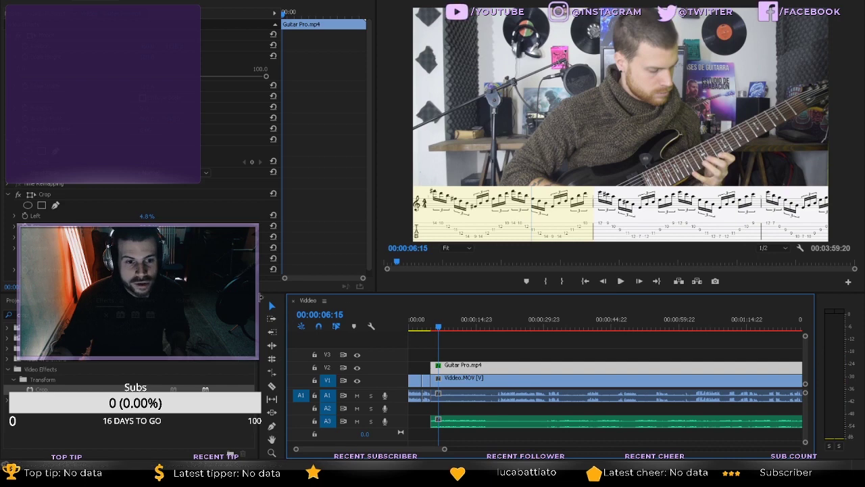
left_click(54, 315)
key("BackSpace")
type("inv")
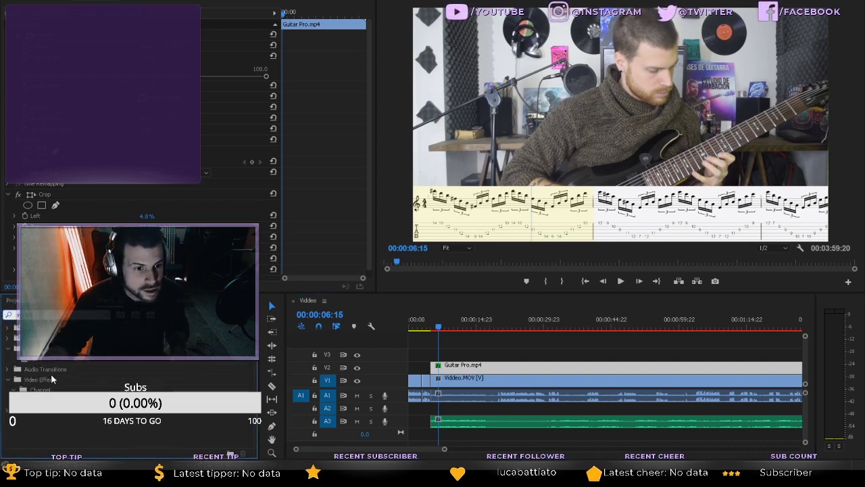
left_click_drag(47, 399, 476, 365)
left_click_drag(562, 371, 562, 372)
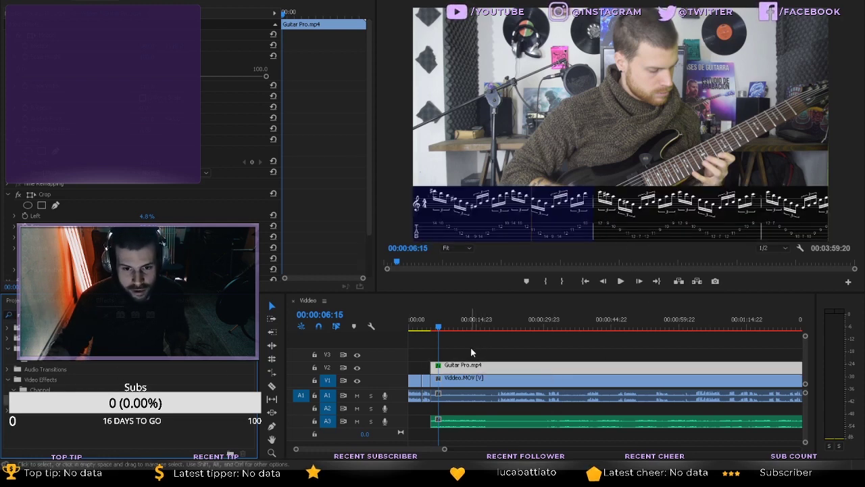
- Find the end of the played exercise and split the video, tablature and guitar audio clips at 00:00:16:13
left_click(462, 384)
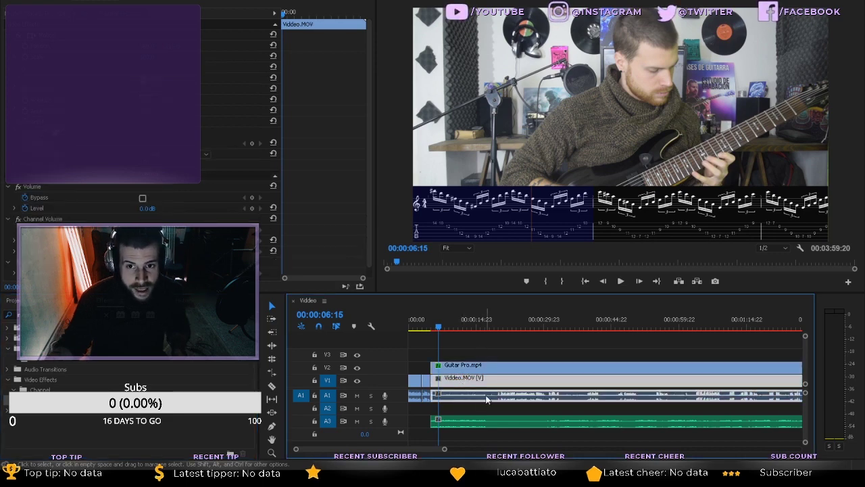
left_click(477, 322)
key("space")
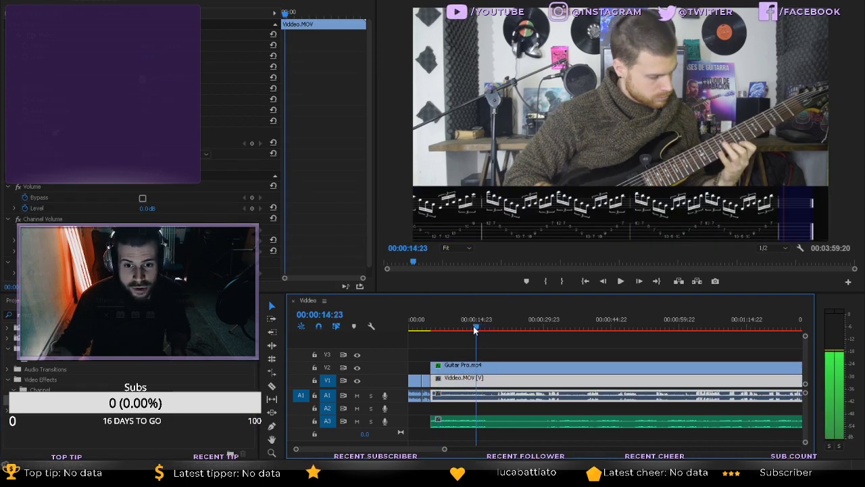
key("space")
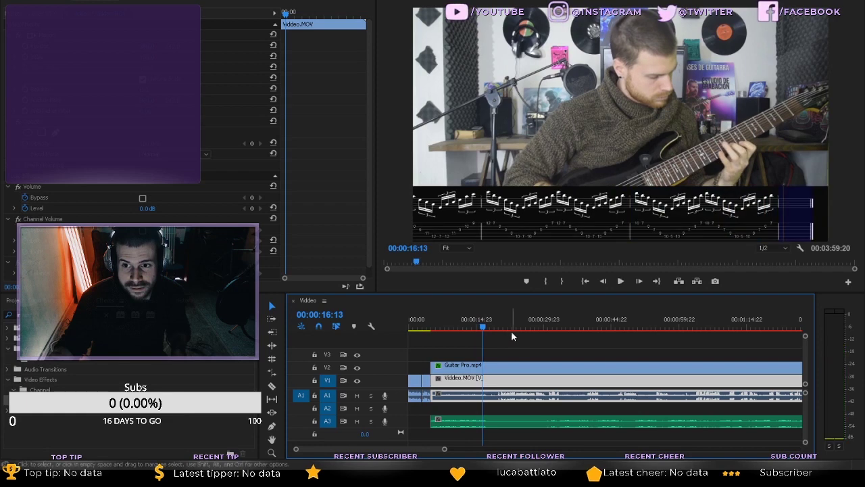
key("c")
left_click(484, 376)
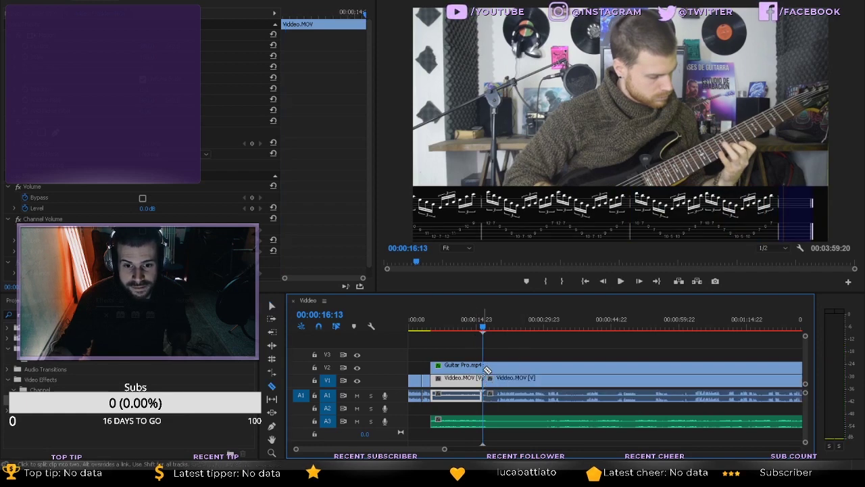
key("v")
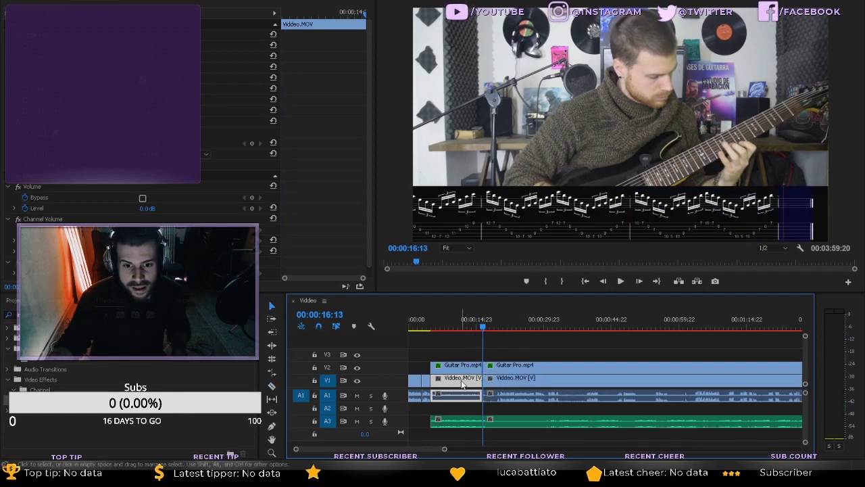
- Shift the Viddeo.MOV picture before 00:00:16:13 upward so the playing hands show above the tablature, and play it back
left_click(338, 227)
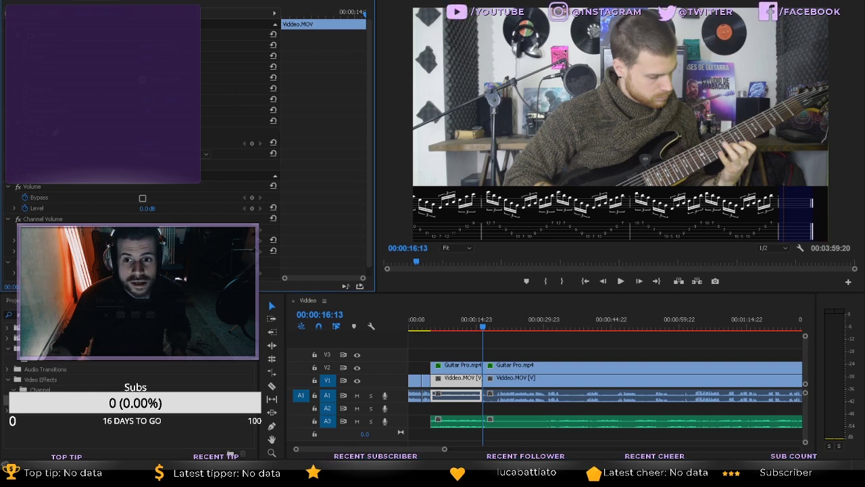
left_click(465, 327)
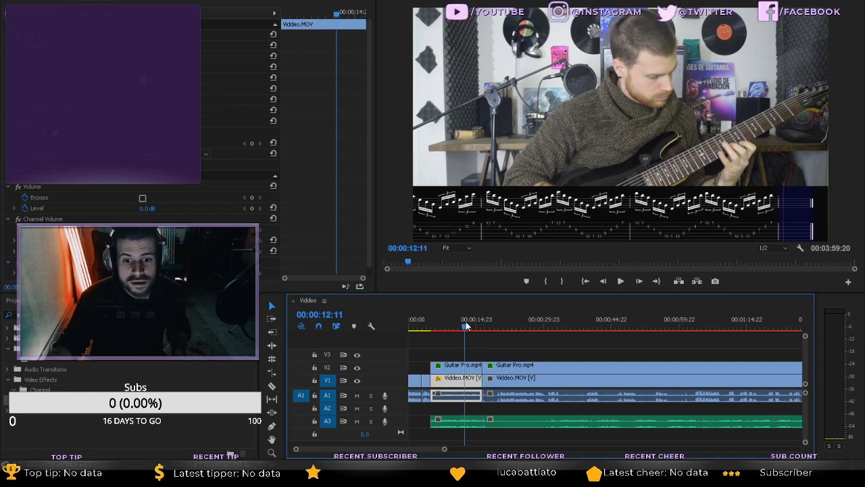
mouse_move(178, 47)
left_mouse_down()
mouse_move(145, 47)
mouse_move(175, 47)
left_mouse_up()
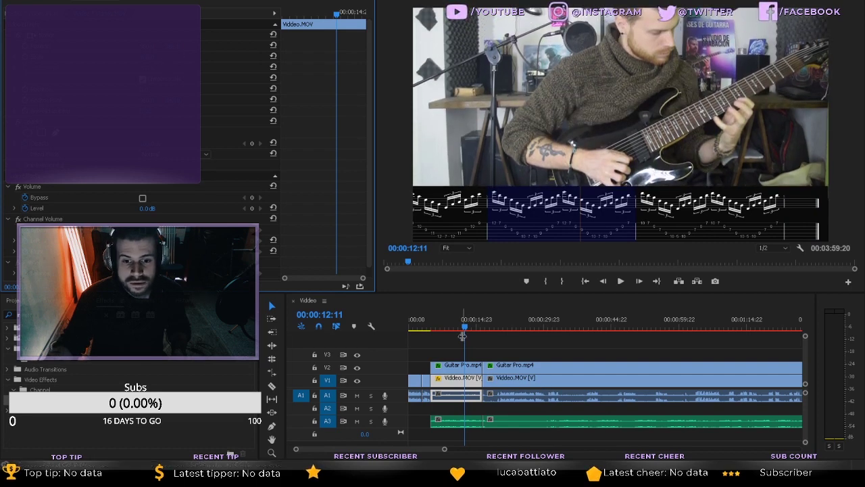
key("space")
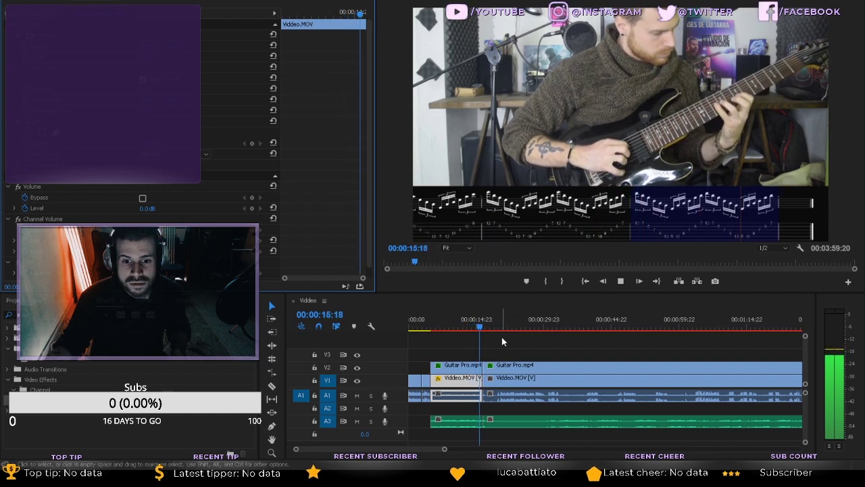
- Locate where the talking resumes after the exercise and split the tablature, video and guitar audio clips at 00:00:20:05
left_click(497, 329)
key("space")
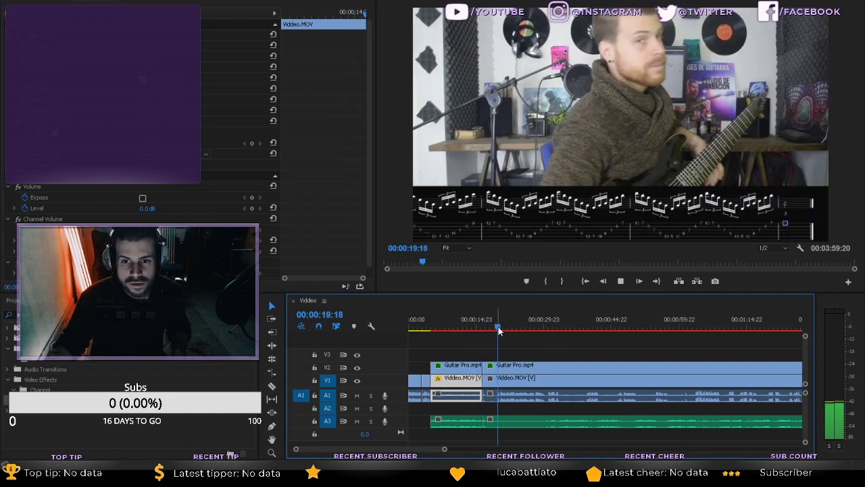
key("space")
key("shift+Left")
key("shift+Left")
left_click_drag(499, 329, 500, 329)
key("c")
left_click(500, 368)
left_click(500, 380)
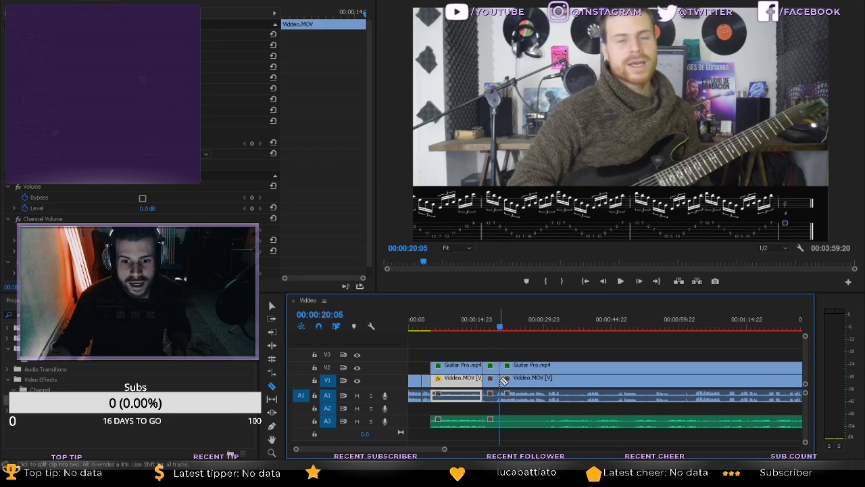
left_click(500, 422)
- Delete the section on all tracks between 00:00:16:13 and 00:00:20:05, leaving the gap open
key("v")
left_click_drag(495, 437, 489, 366)
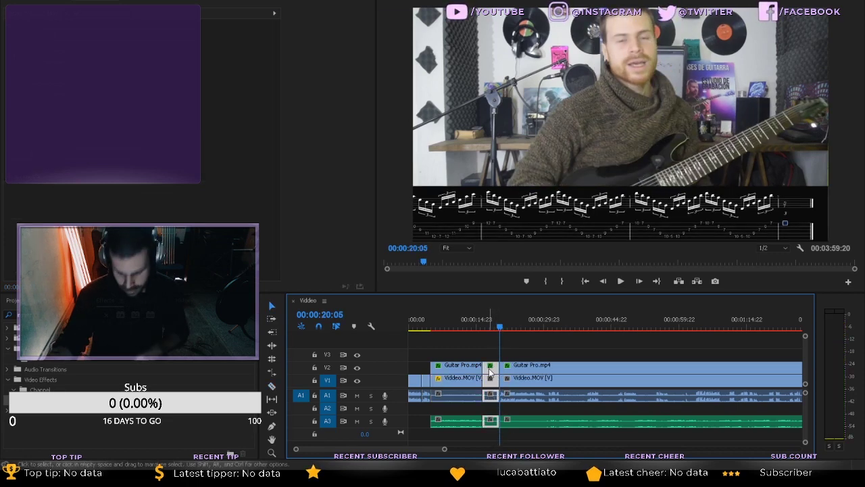
key("Delete")
- Import NUEVA INTRO.mp4 and Comp 1_1.mp4, and place NUEVA INTRO.mp4 on V2 in the gap after 00:00:16:13
left_click(41, 300)
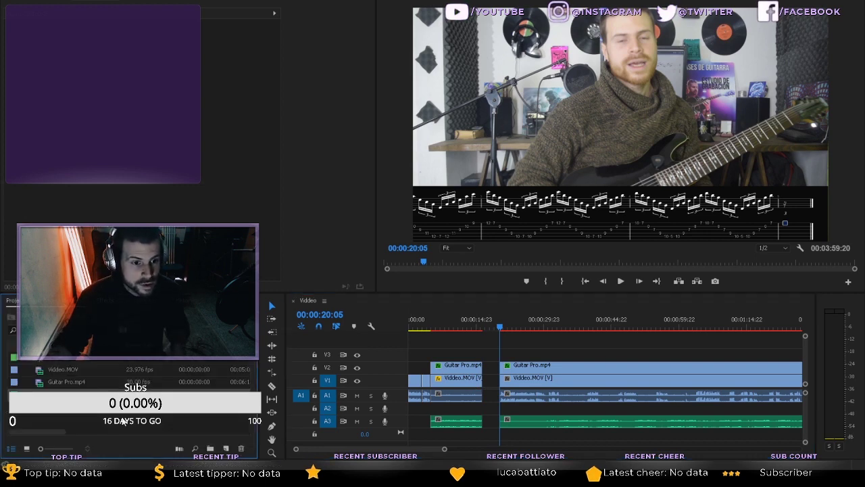
double_click(117, 417)
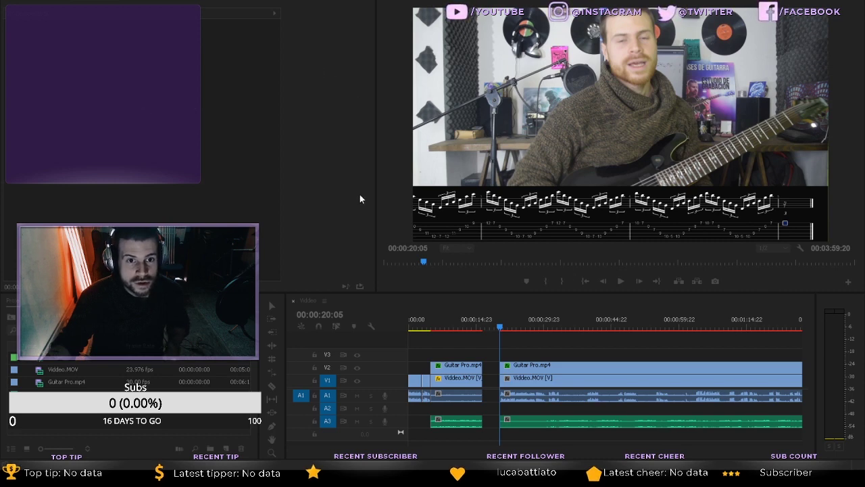
left_click(340, 311)
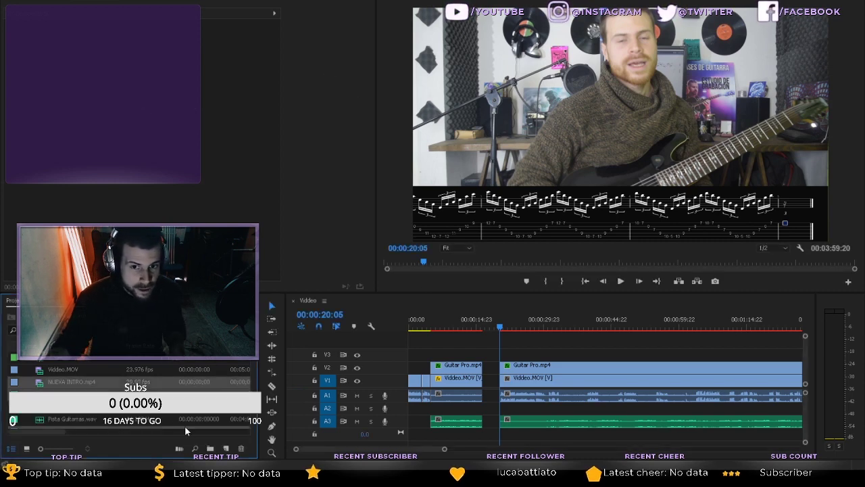
scroll(121, 411, "down", 2)
left_click(122, 414)
left_click_drag(71, 380, 490, 365)
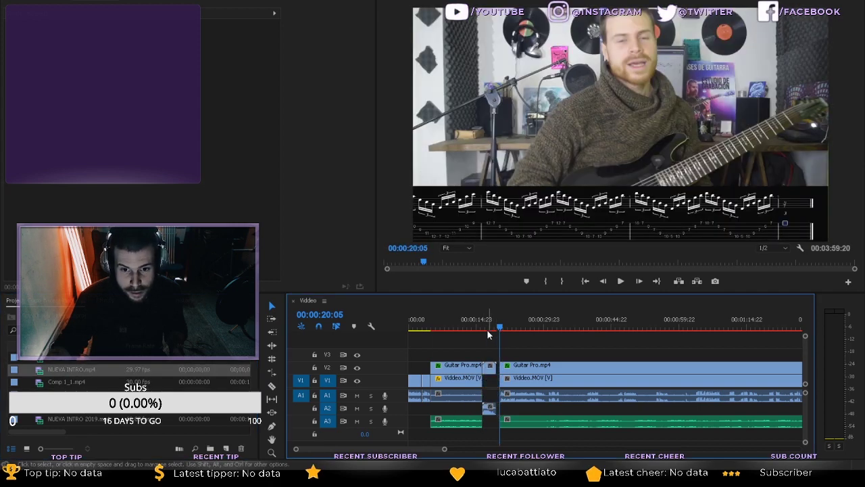
- Play through the transition into the intro and close the remaining gap between the intro and the following clips
left_click(488, 329)
key("space")
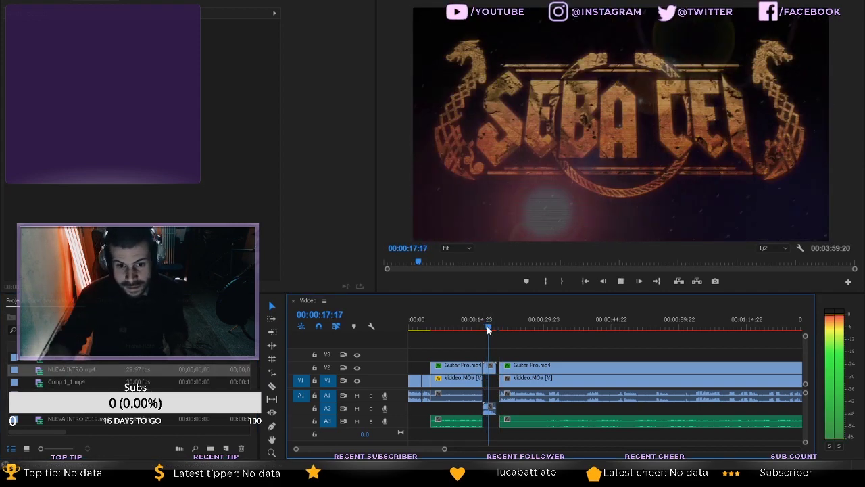
left_click(473, 325)
key("space")
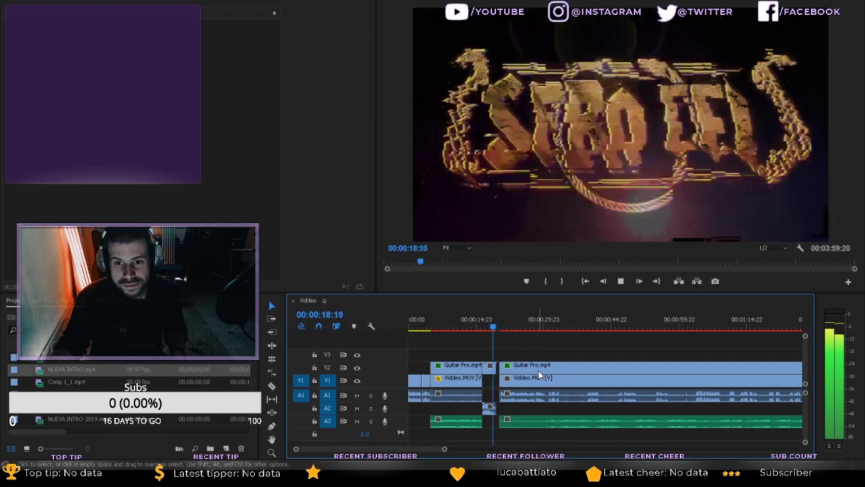
key("space")
left_click(498, 370)
key("Delete")
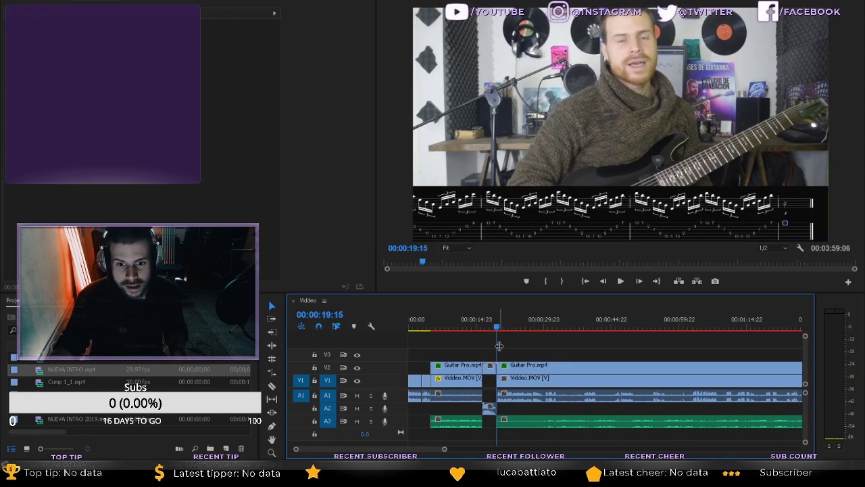
- Split the video, tablature and guitar audio clips shortly after the end of the intro
left_click(498, 327)
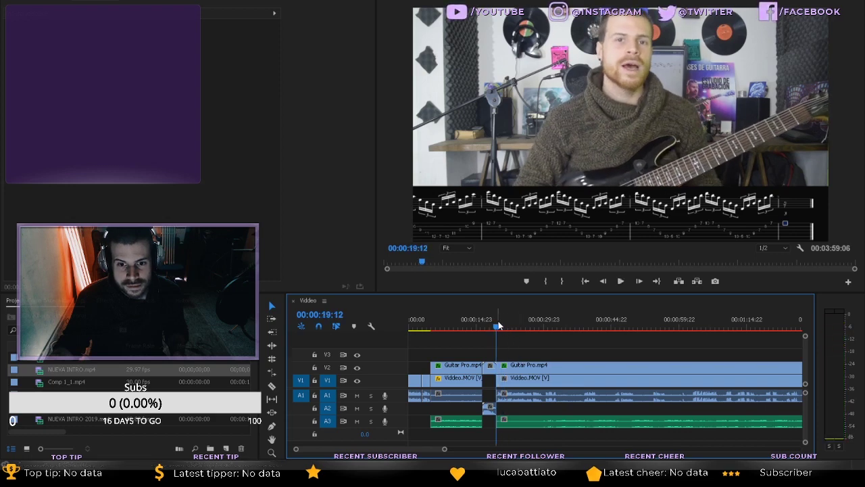
left_click(502, 382)
left_click(501, 368)
left_click(501, 423)
key("v")
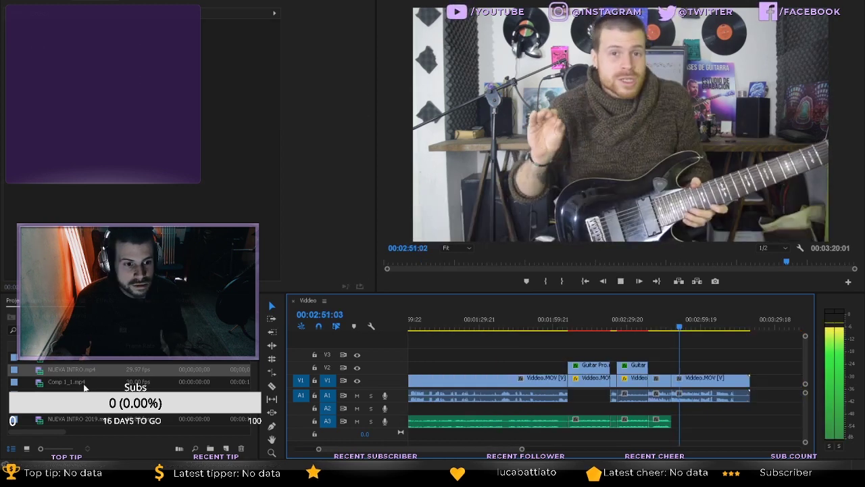
- Place Comp 1_1.mp4 on V2 at about 00:02:51:07 and apply the Color Key effect to it, searching the effects for "key"
left_click_drag(69, 382, 685, 376)
left_click(692, 365)
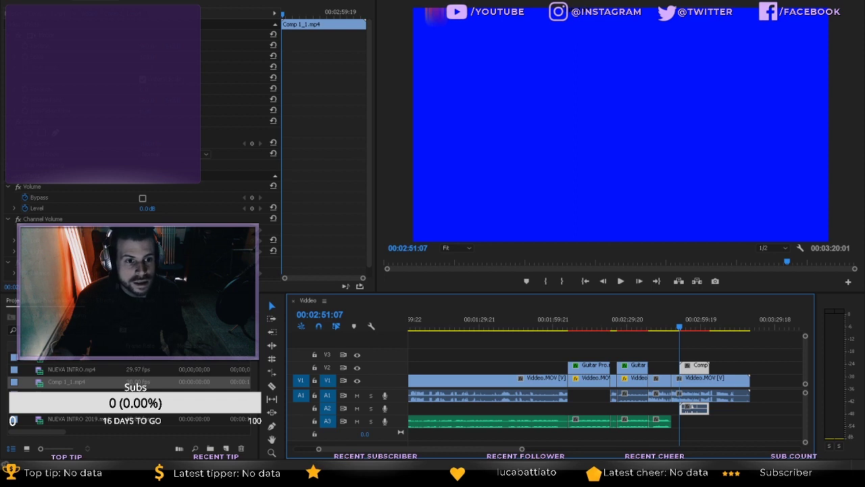
left_click(54, 330)
left_click(173, 300)
left_click(40, 315)
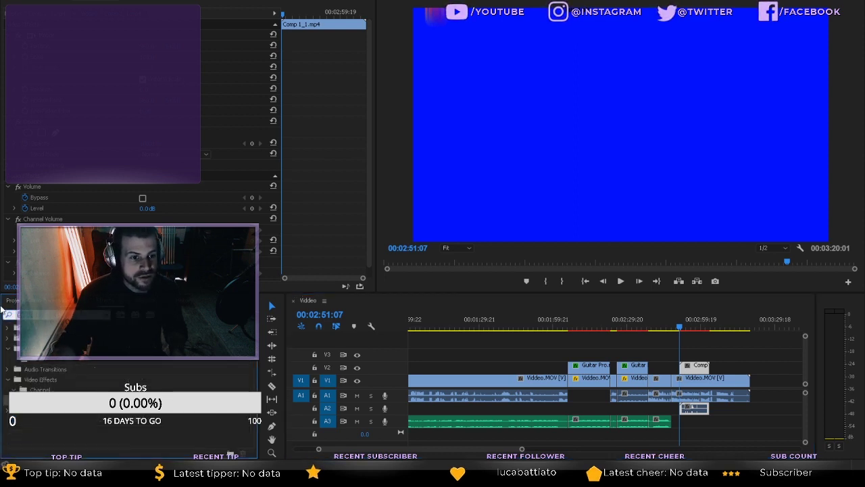
type("key")
left_click_drag(47, 399, 696, 367)
- Sample the blue background of Comp 1_1.mp4 as the Color Key effect's Key Color
left_click(157, 196)
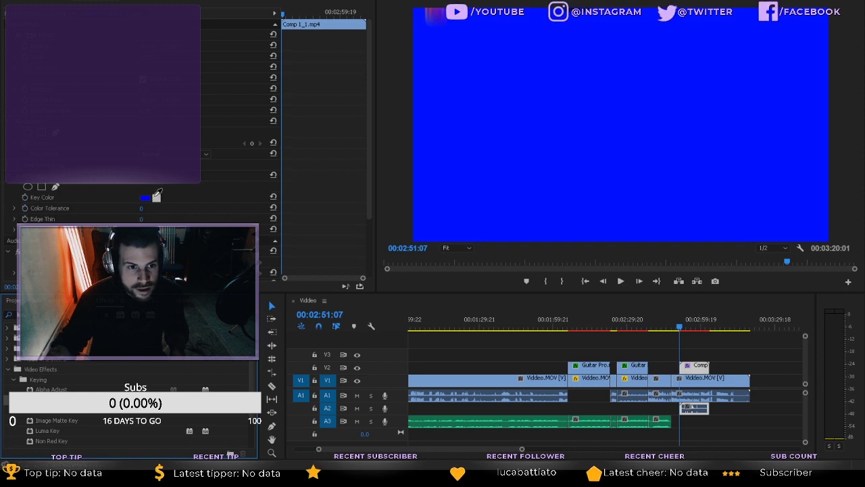
left_click(159, 199)
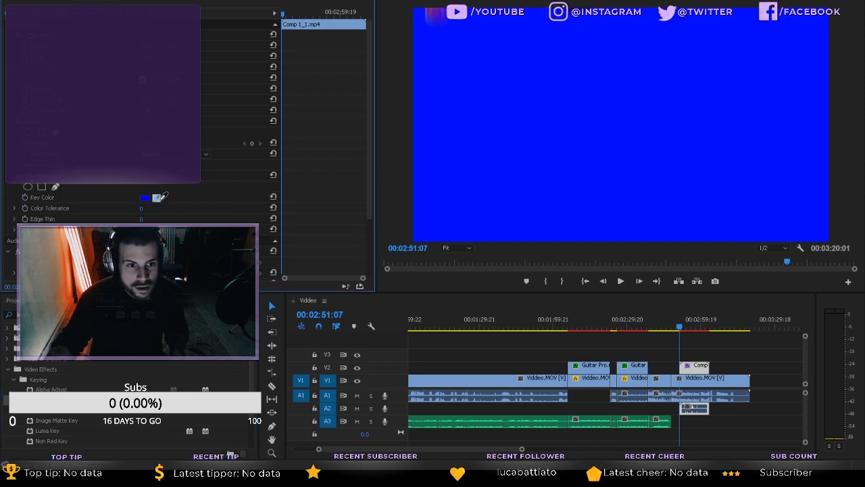
left_click(640, 93)
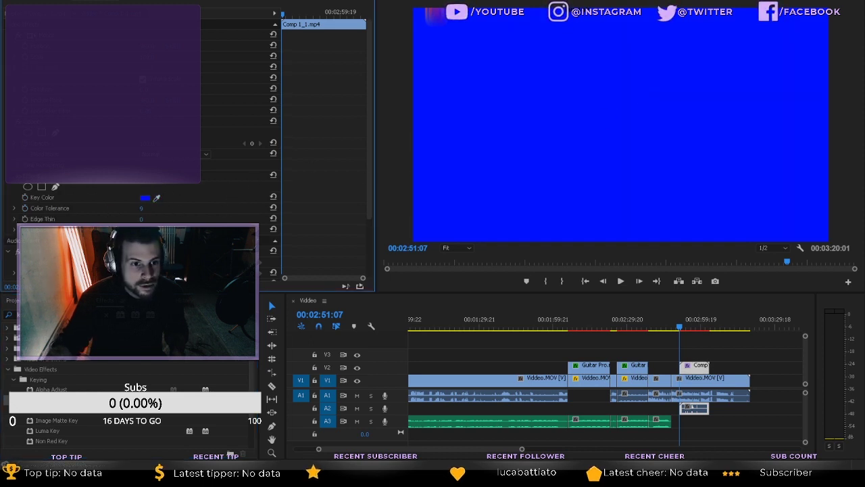
- Set the Color Key's Color Tolerance to 51 and shift the Comp 1_1.mp4 overlay to start at about 00:02:52:16
left_click_drag(141, 208, 163, 208)
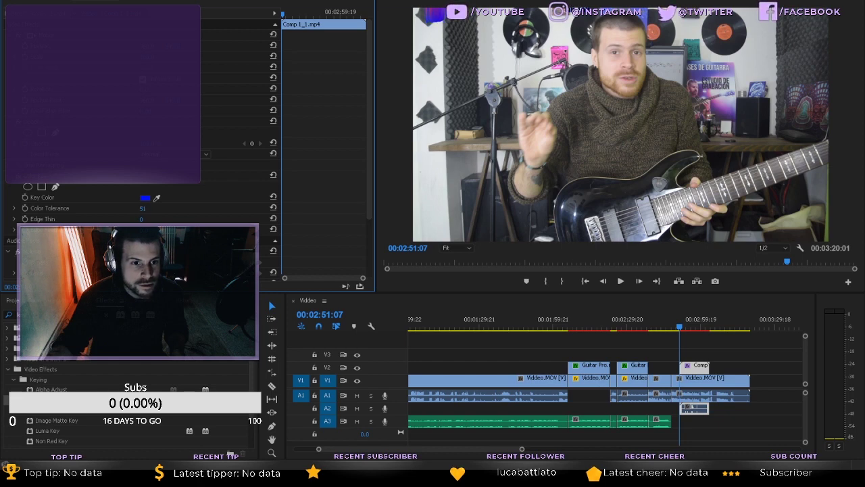
key("space")
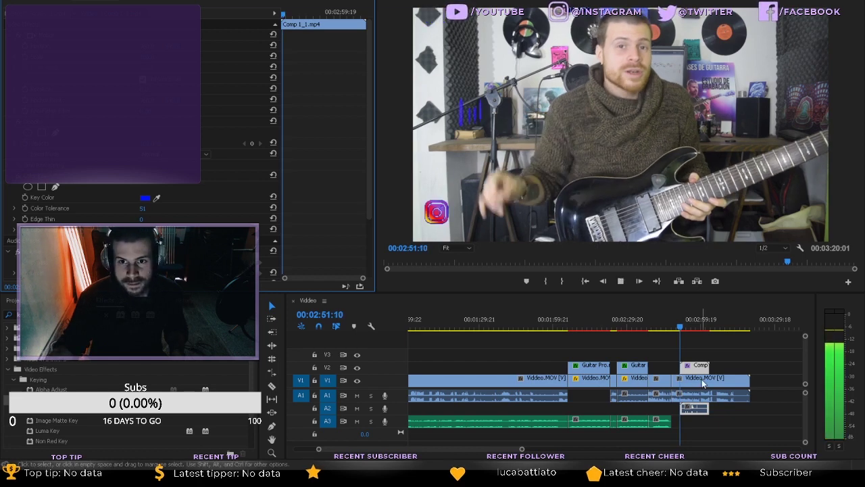
left_click(683, 336)
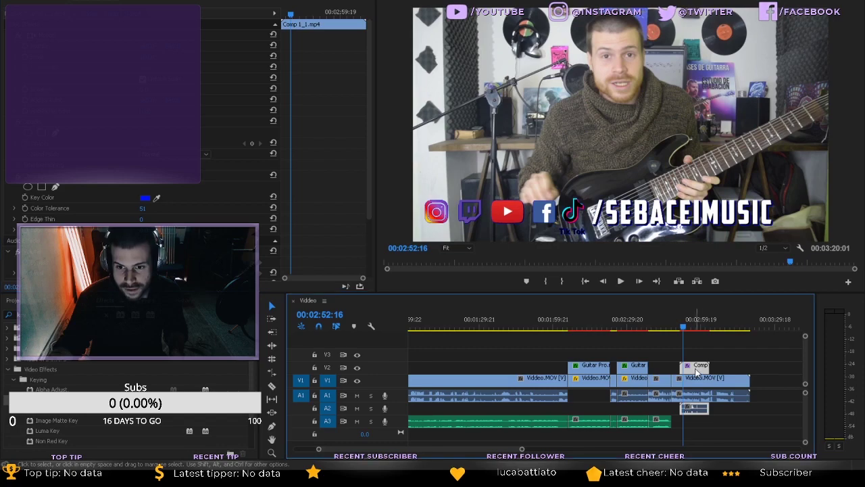
key("space")
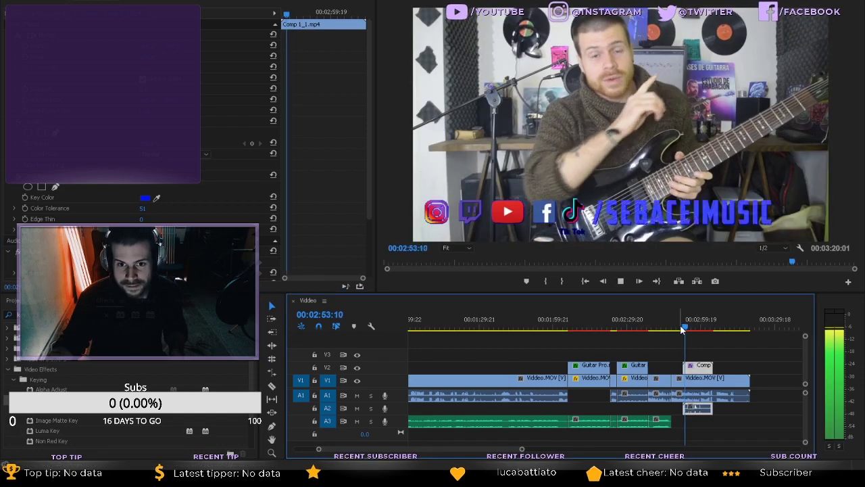
left_click(674, 330)
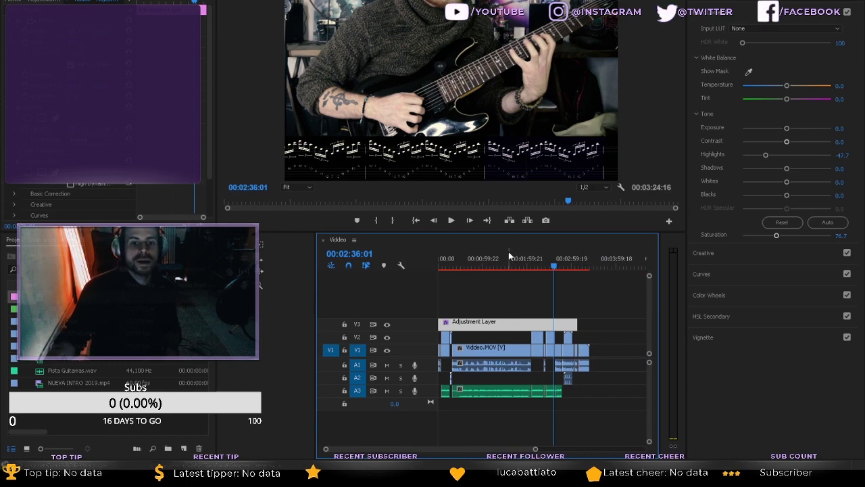
- Check the adjustment layer's color grading on the frame at 00:02:52:08 in a full-screen preview
left_click(566, 261)
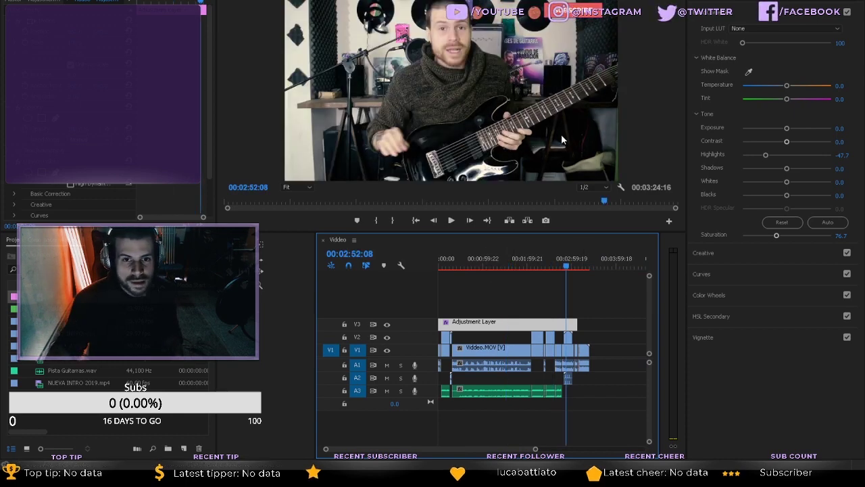
key("ctrl+grave")
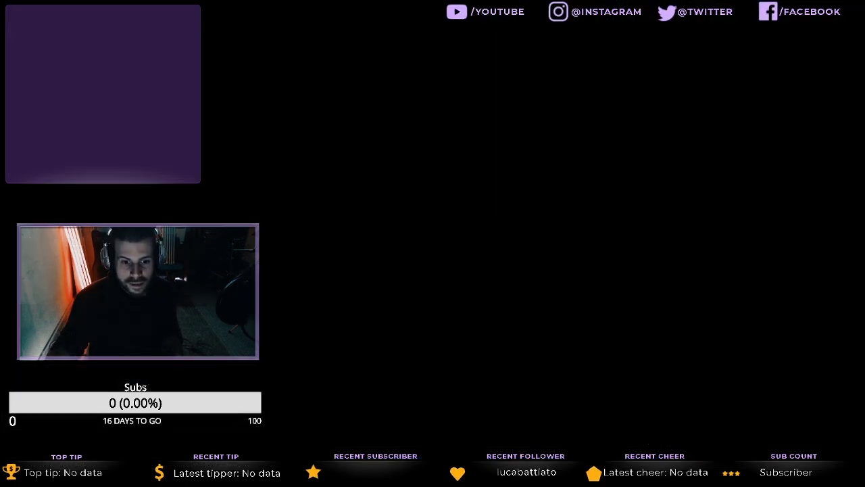
- Switch to After Effects, create a composition from VID_20200814_145848.mp4 and go to the frame at 0;00;22;05
key("alt+Tab")
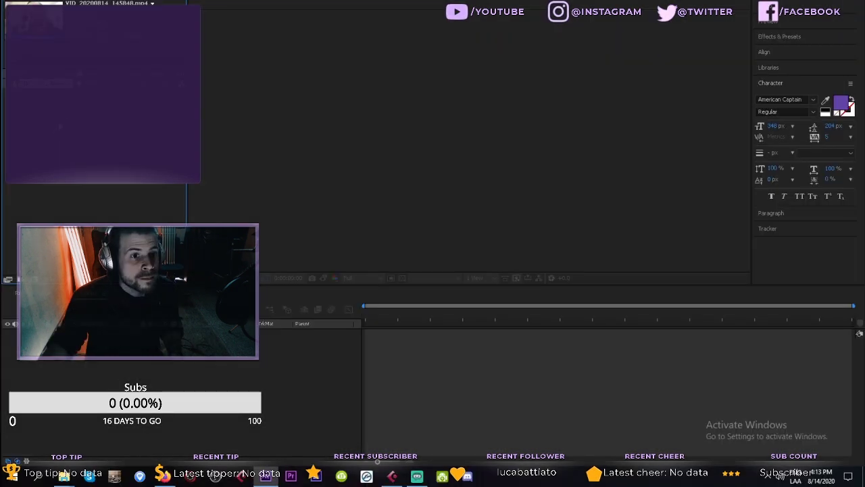
left_click_drag(46, 84, 229, 436)
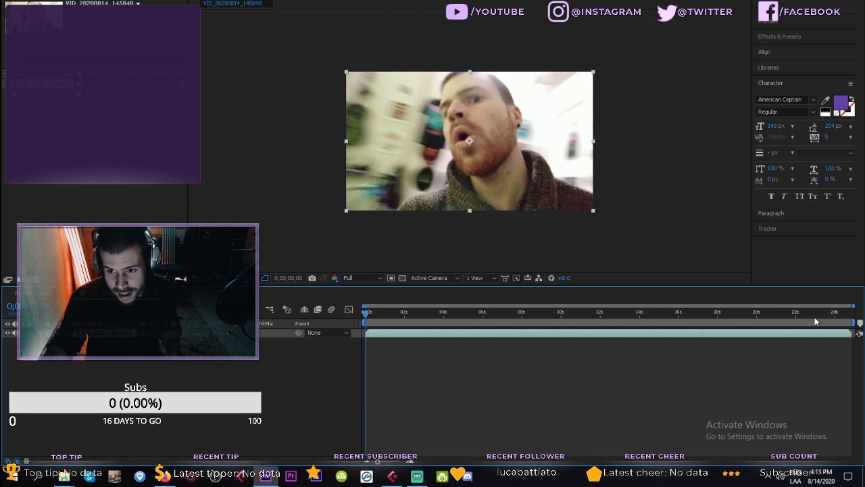
left_click(818, 318)
left_click_drag(819, 316, 802, 316)
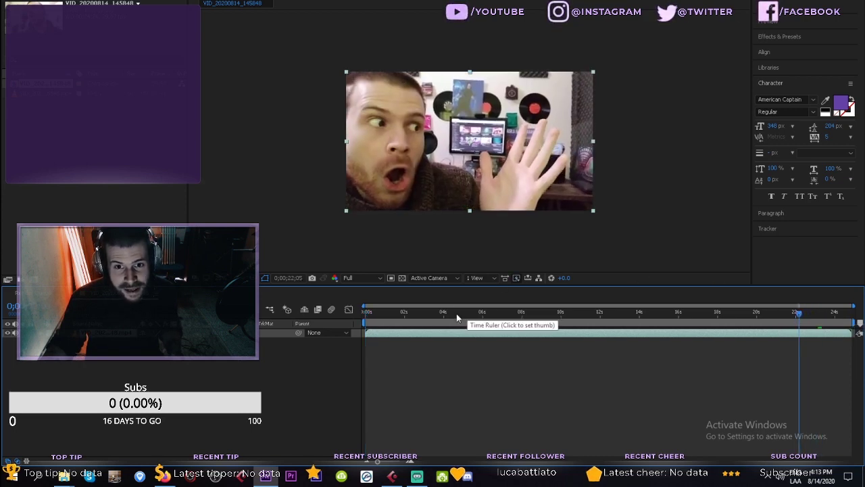
- Draw a closed Pen tool mask around the man's head, sweater and raised hand to remove the room background
double_click(418, 190)
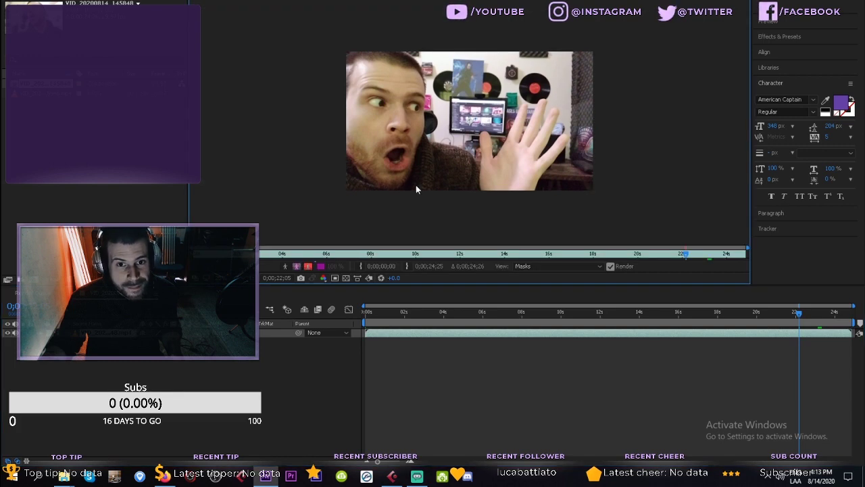
scroll(399, 144, "up", 2)
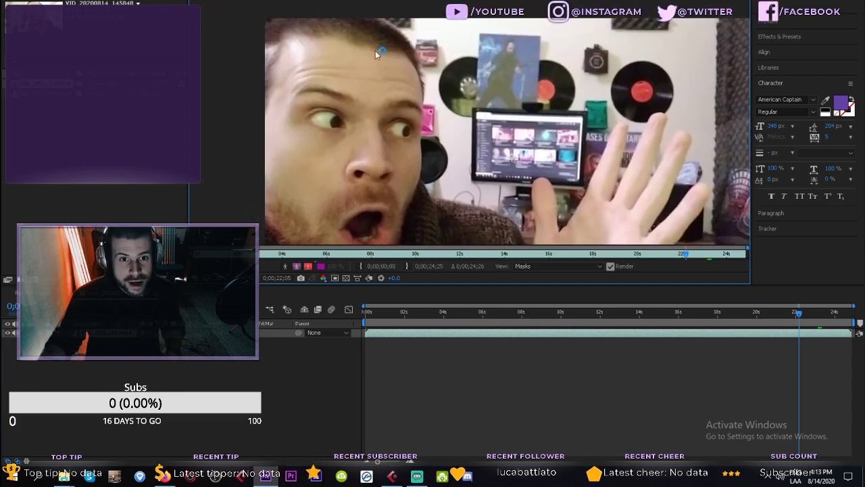
left_click(382, 18)
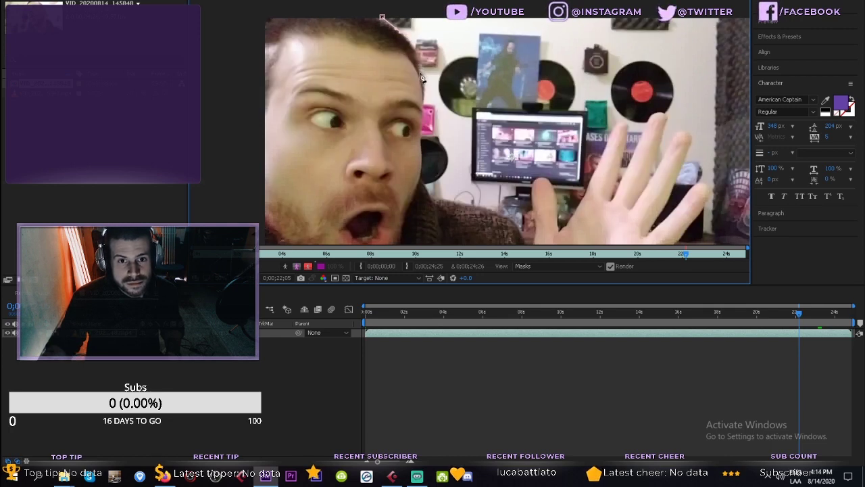
left_click(419, 75)
scroll(417, 124, "down", 2)
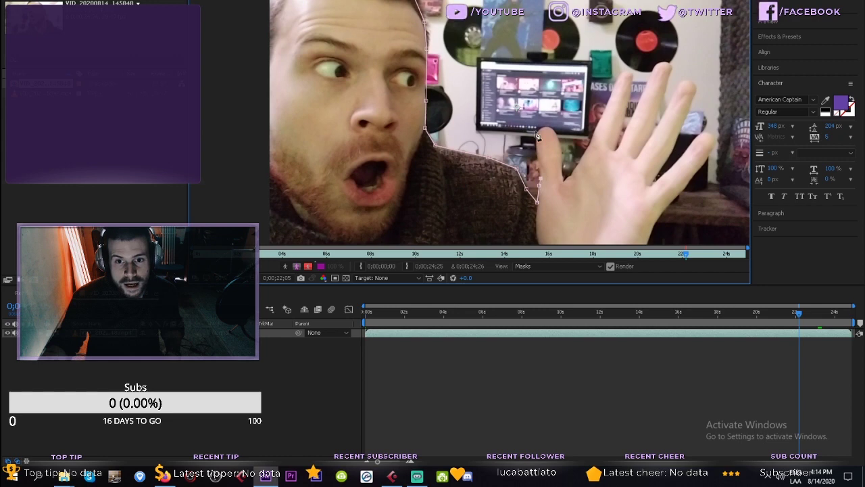
left_click_drag(538, 128, 549, 127)
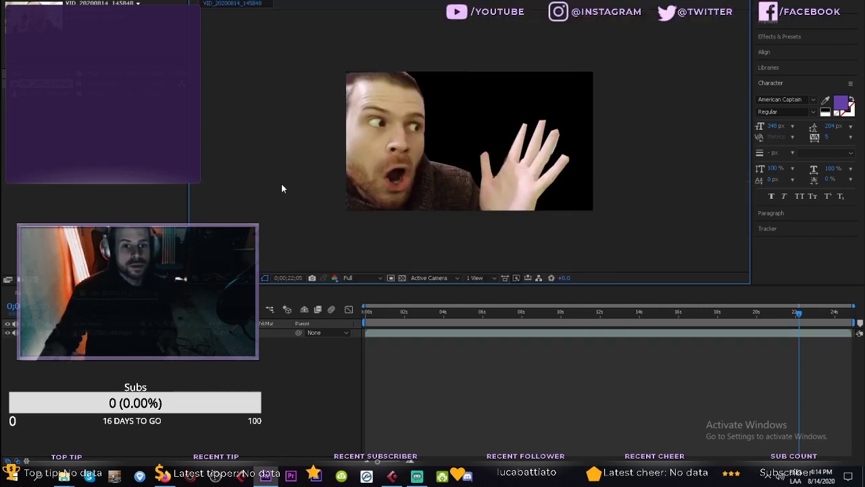
- Set the Mask Feather of the cut-out video layer to 17 pixels
left_click(104, 332)
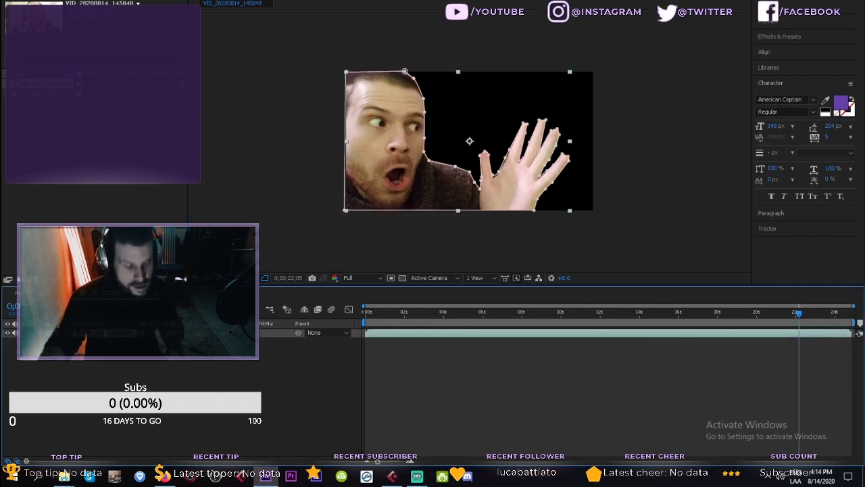
key("m")
key("m")
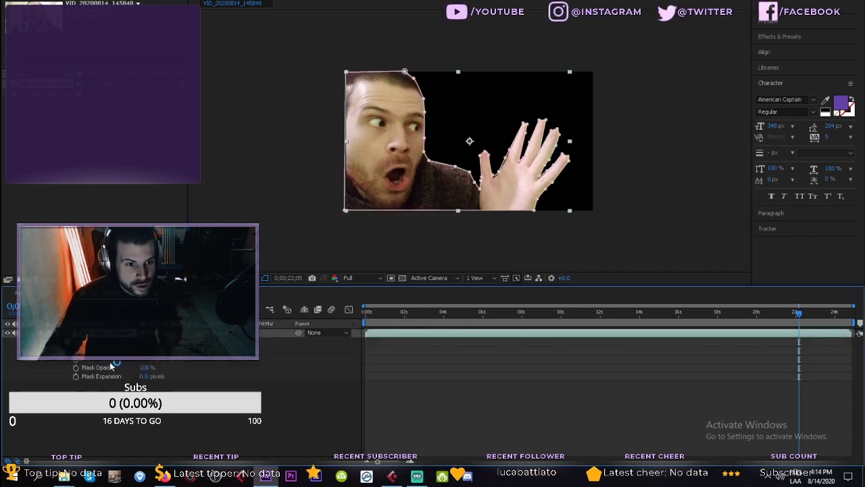
left_click(170, 357)
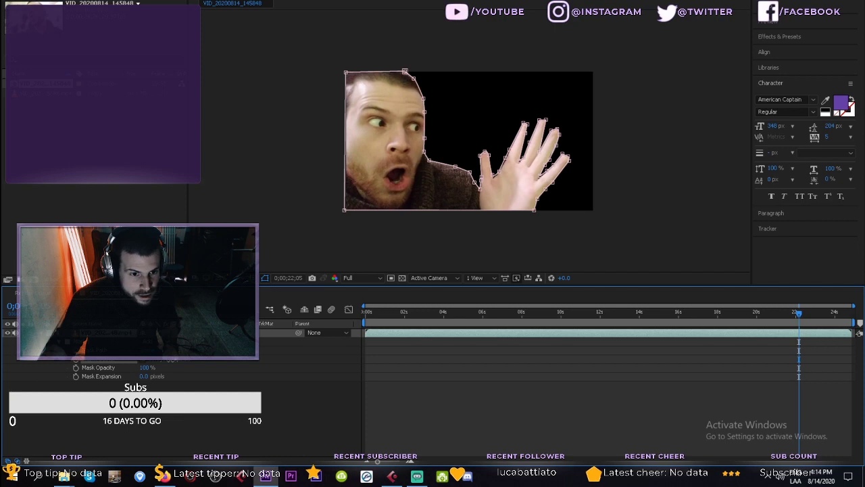
left_click(149, 400)
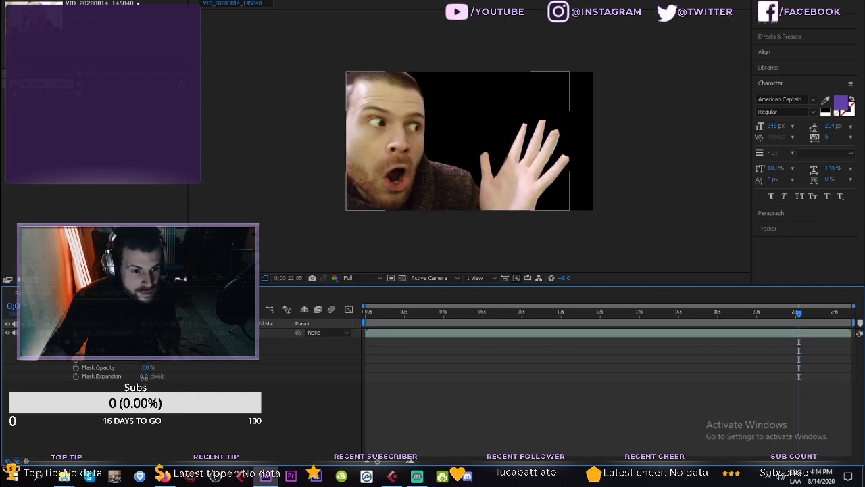
left_click(169, 381)
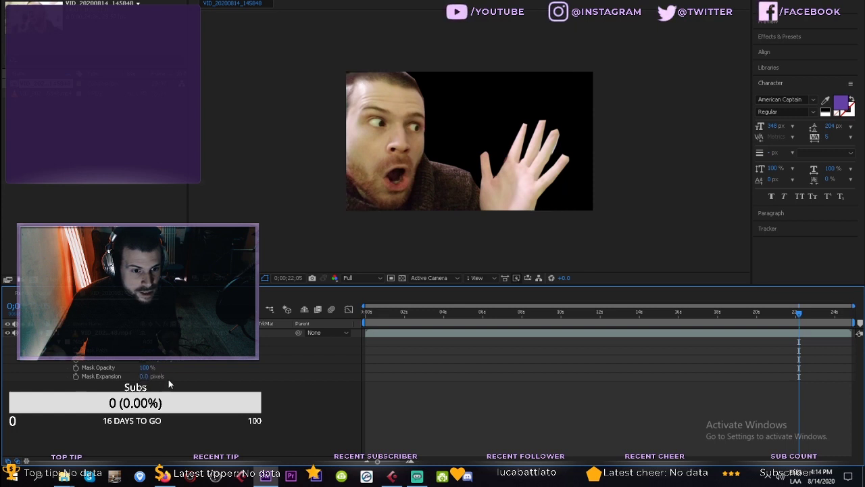
left_click_drag(166, 361, 172, 360)
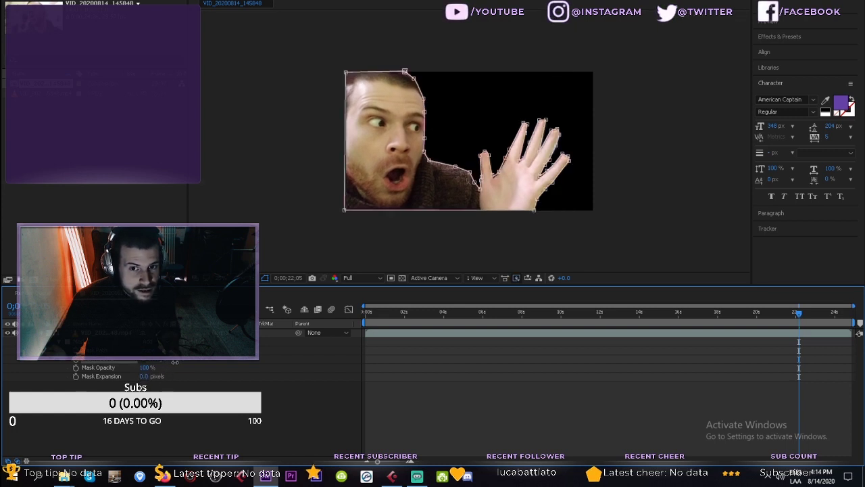
left_click(274, 209)
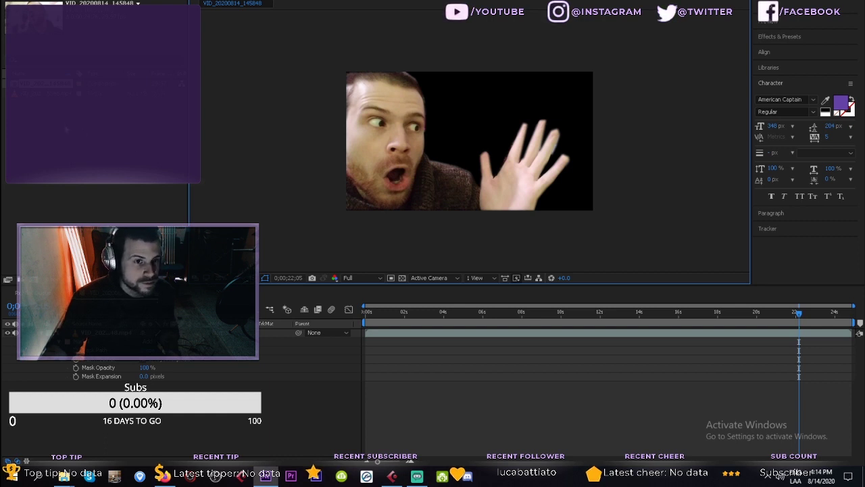
- Import Light Leaks 1.mp4 and place it beneath the masked video layer as the background
left_click(80, 153)
double_click(109, 175)
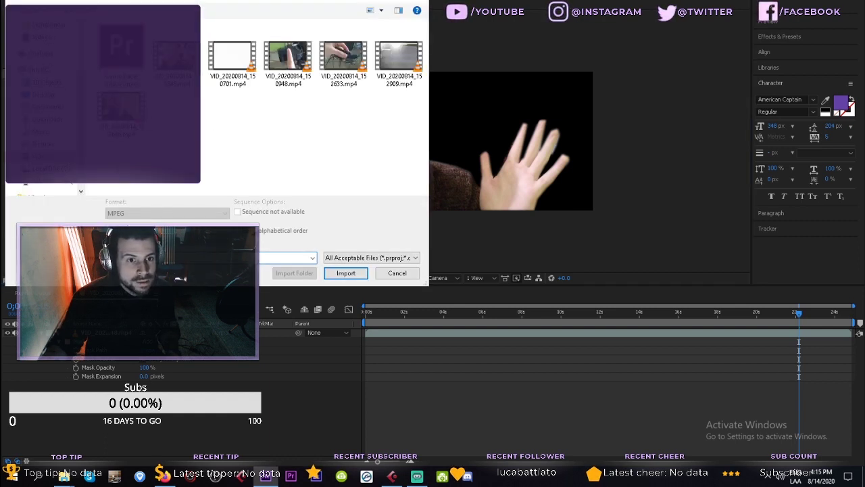
left_click(416, 1)
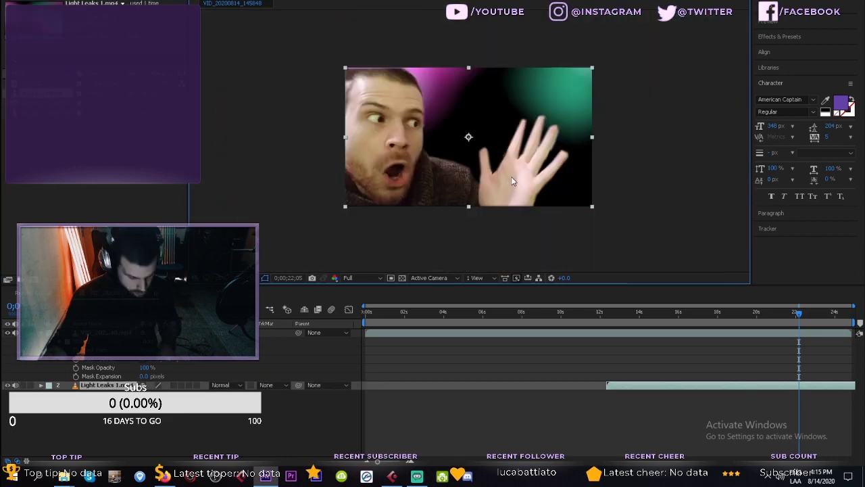
- Add the two-line title "COMO HACER TUTORIALES" in the empty area beside the face
left_click(440, 119)
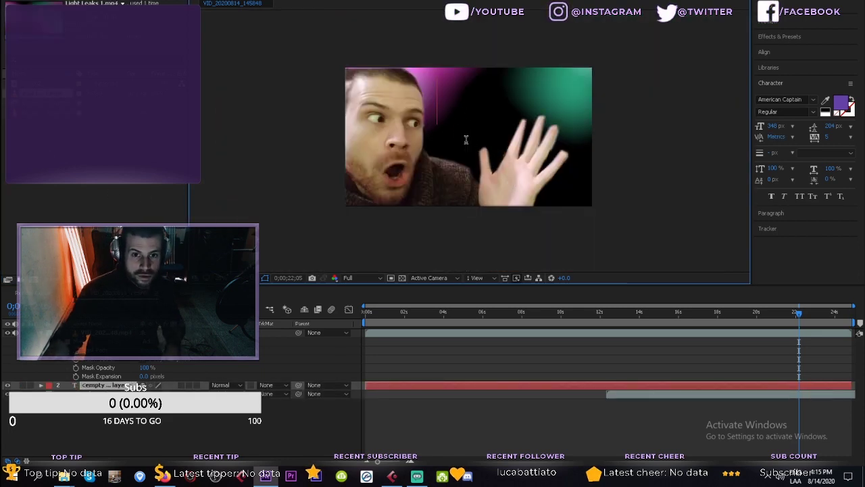
type("COMO HACE")
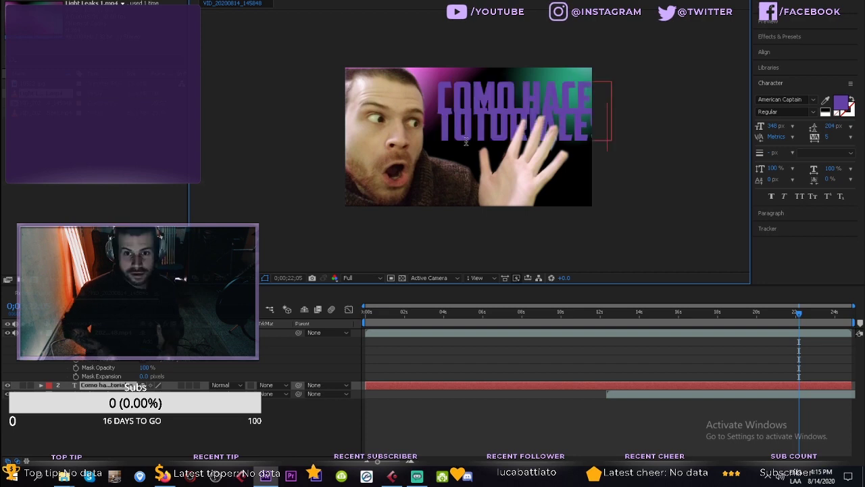
key("Escape")
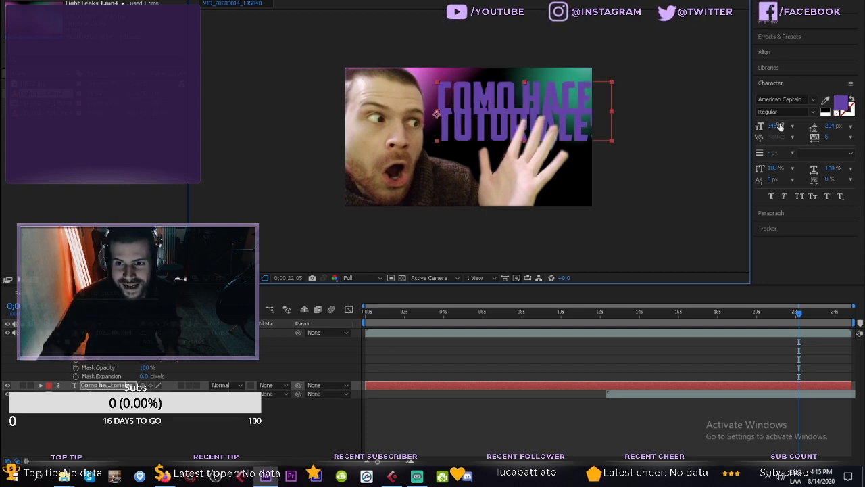
- Set the title's leading to 288 px, bring its layer above the masked video and reduce the font size
left_click_drag(831, 128, 863, 121)
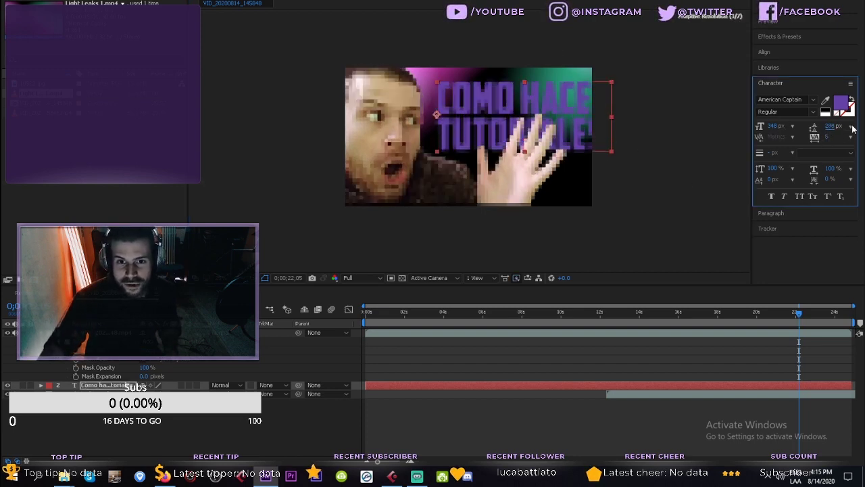
left_click(128, 385)
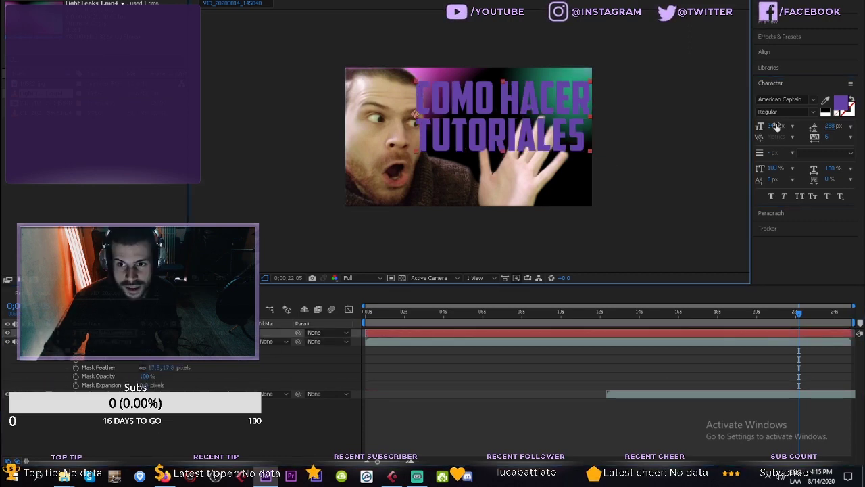
left_click_drag(775, 127, 750, 128)
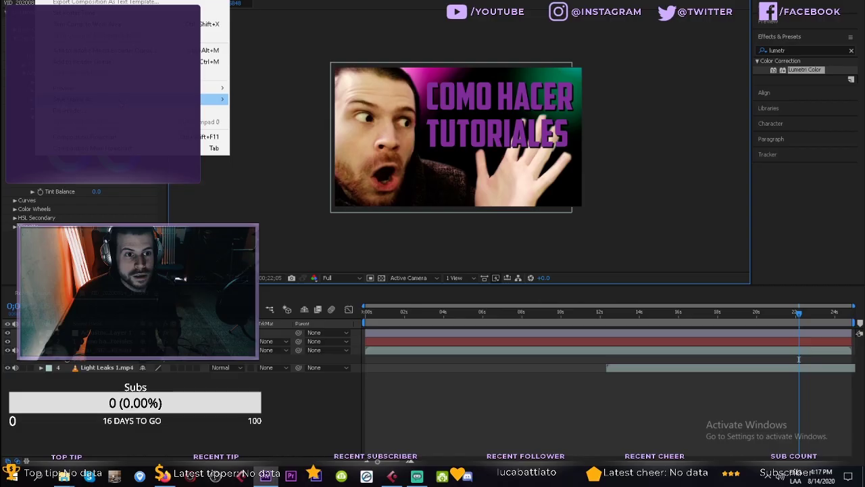
- Send the current frame to the render queue as a file and open the format choices in its output module settings
mouse_move(216, 99)
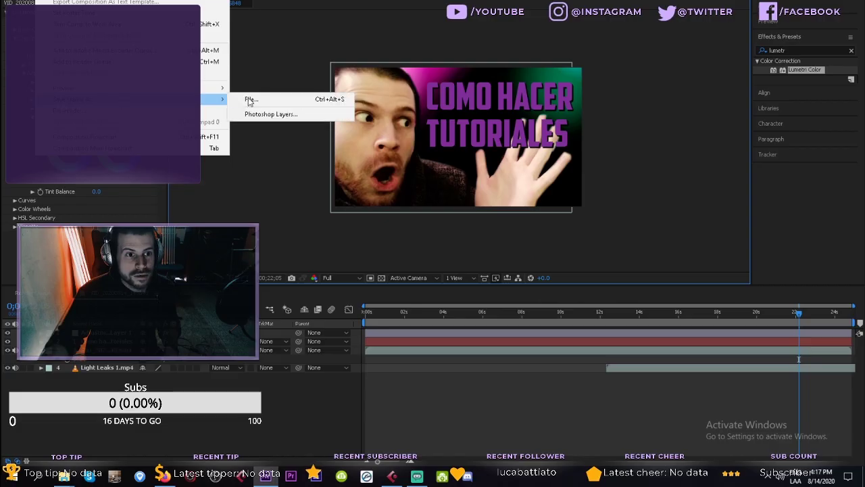
left_click(304, 98)
left_click(96, 361)
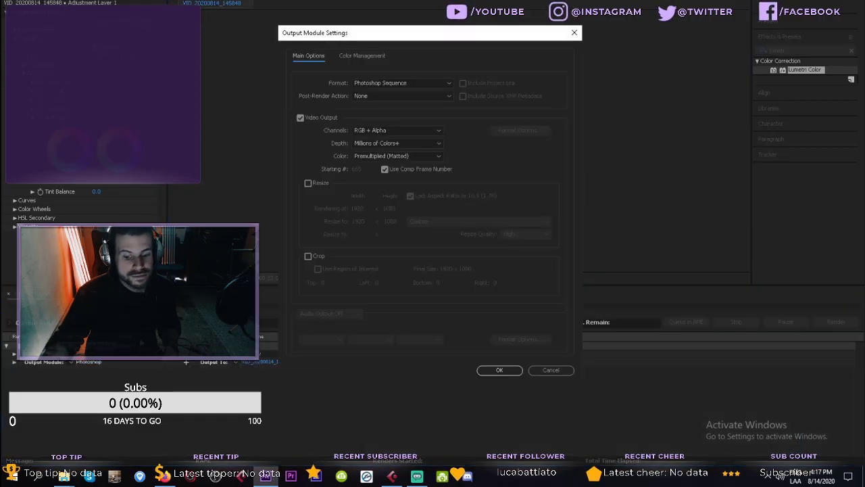
left_click(389, 83)
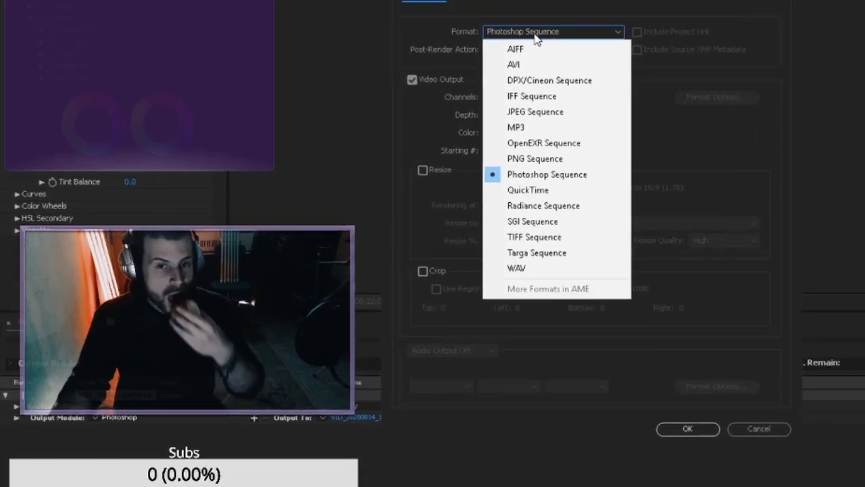